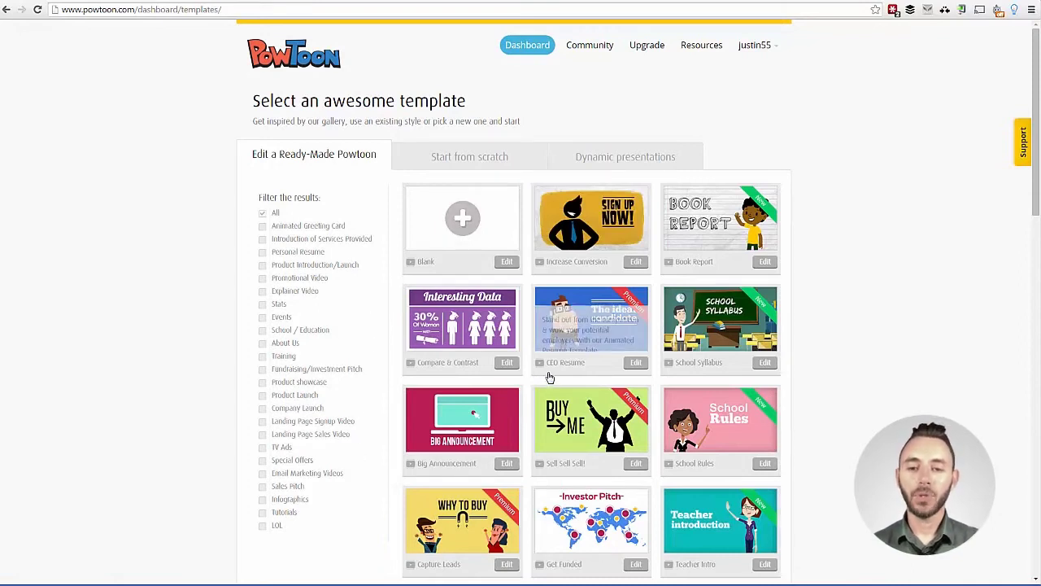
Step: Open the Increase Conversion template for editing and go to about 4.5 seconds in its first slide
left_click(633, 262)
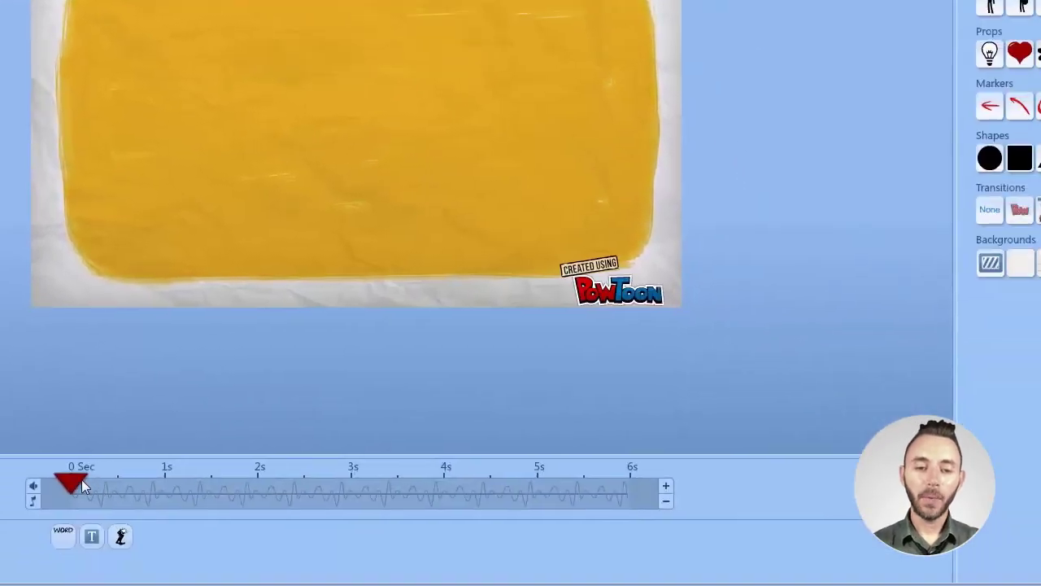
left_click_drag(78, 477, 489, 476)
double_click(400, 46)
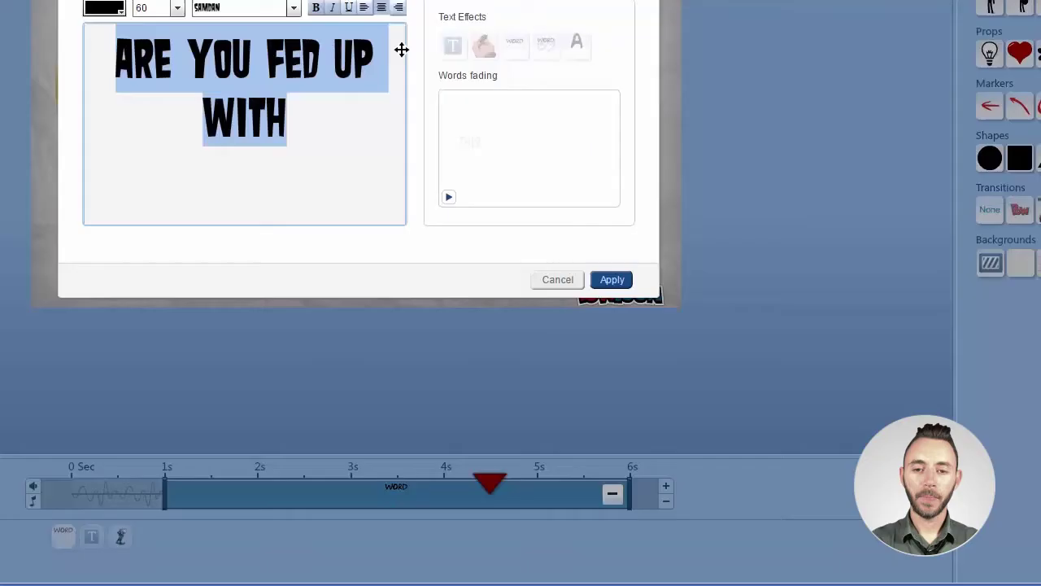
left_click(567, 280)
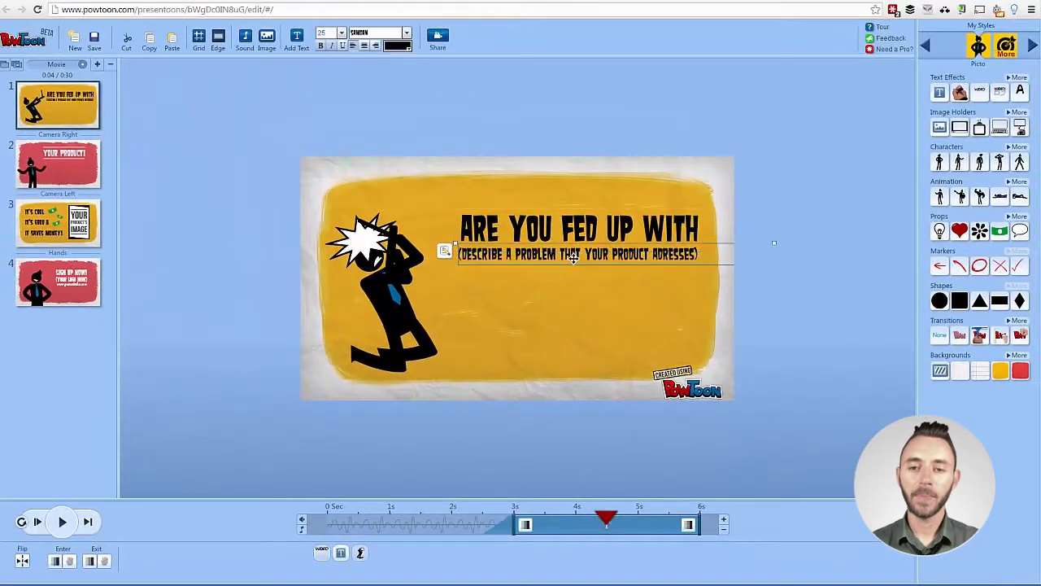
Step: Replace the problem description under the first slide's headline with "GETTING TO IMPORTANT MEETINGS LATE?!"
double_click(561, 240)
type("GETTING TO")
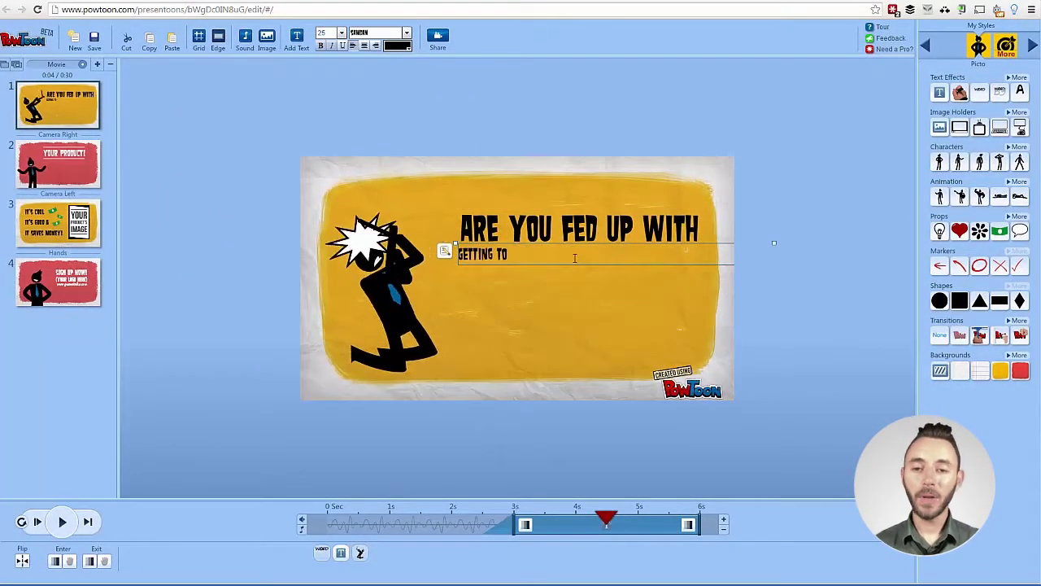
type(" IMPORTANT MEETINGS LATE?!")
Step: Format the "GETTING TO IMPORTANT MEETINGS LATE?!" line at size 60, centred, and reposition it beneath the headline within the yellow area
left_click(341, 32)
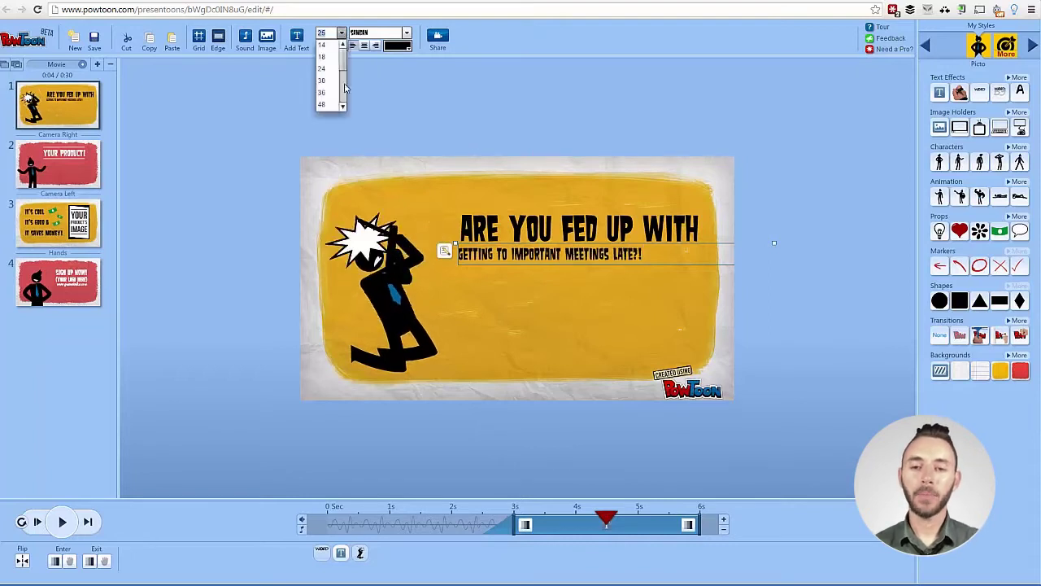
left_click(325, 68)
left_click(342, 32)
left_click_drag(342, 70, 343, 55)
left_click(325, 68)
left_click(365, 45)
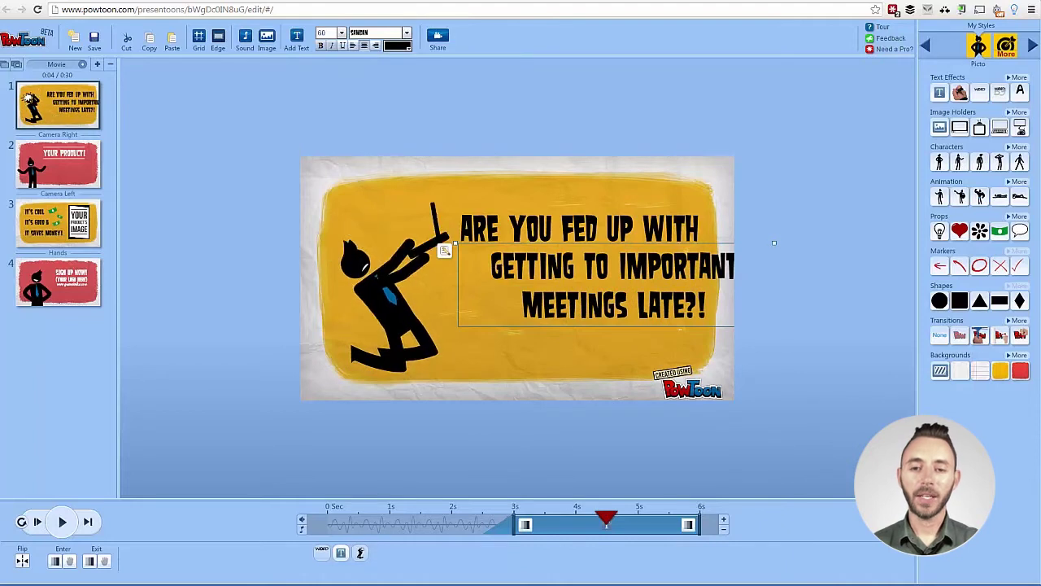
left_click_drag(493, 265, 459, 280)
Step: On the second slide, replace the line beneath "INTRODUCING..." with "NEED TO BOUNCE"
left_click(33, 162)
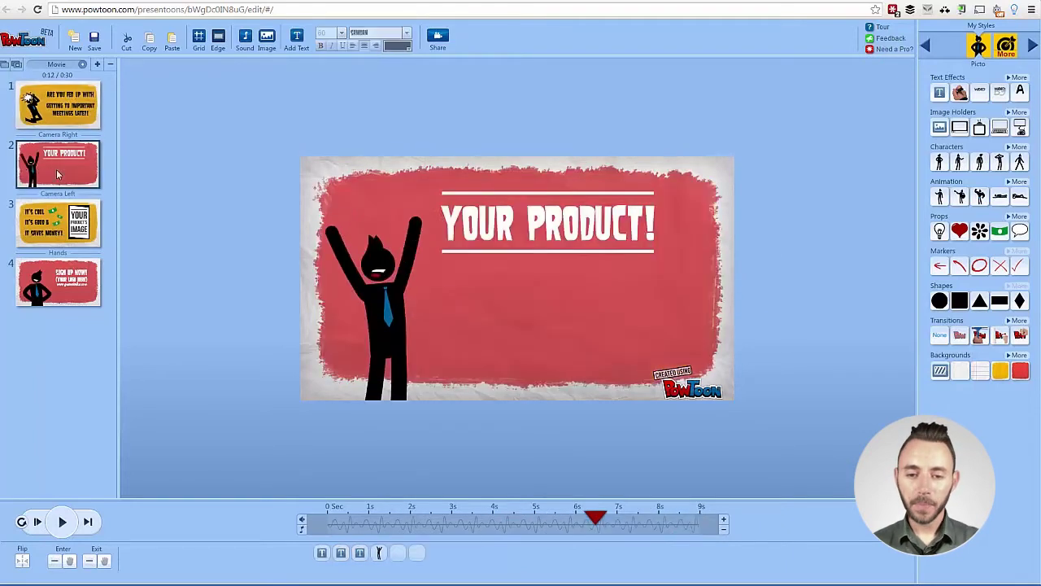
left_click_drag(597, 518, 388, 505)
double_click(521, 241)
type("NEED")
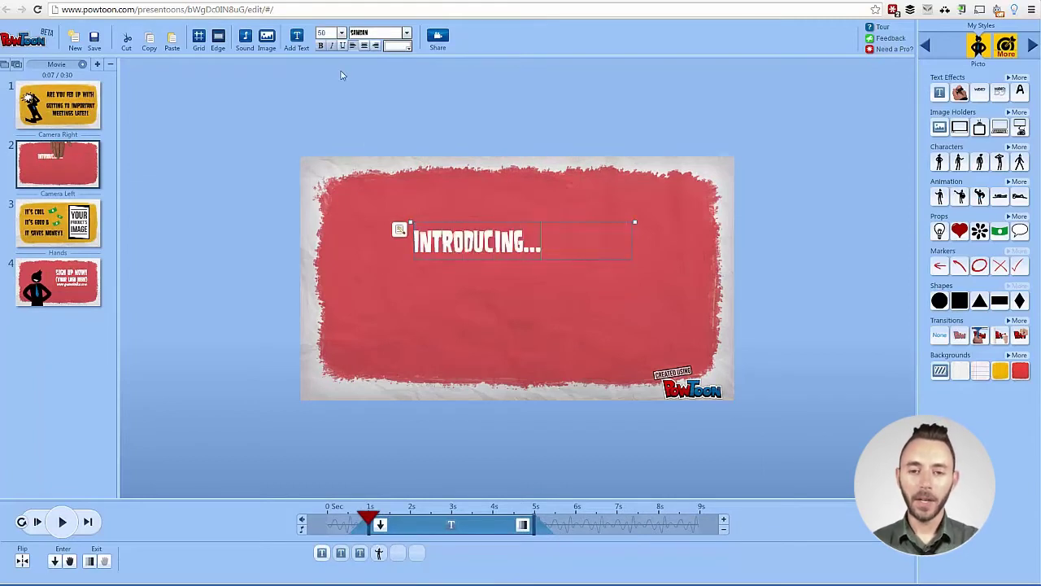
left_click_drag(370, 518, 429, 517)
double_click(488, 279)
type("N")
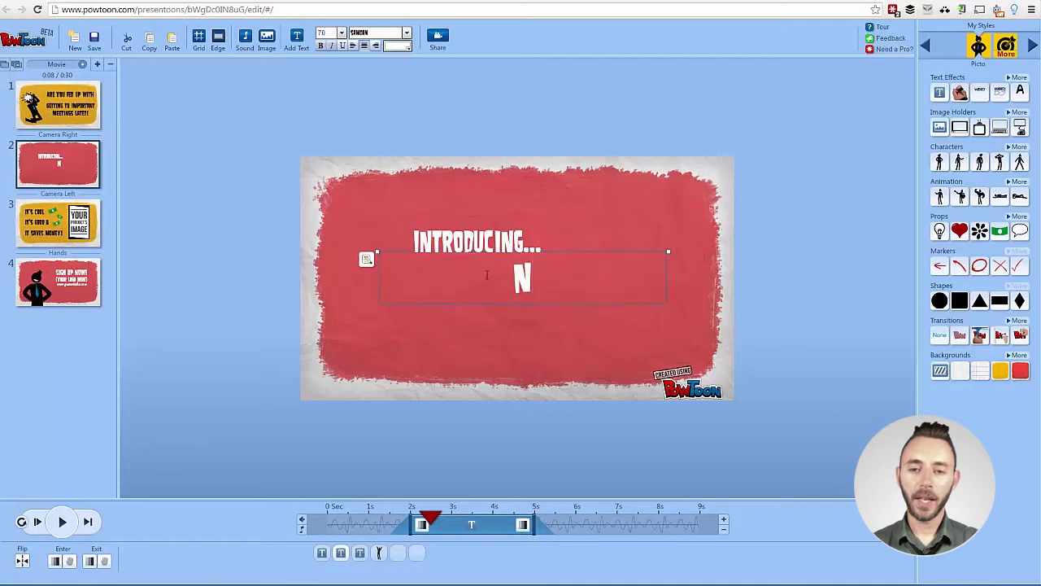
type("EED TO BOUNCE")
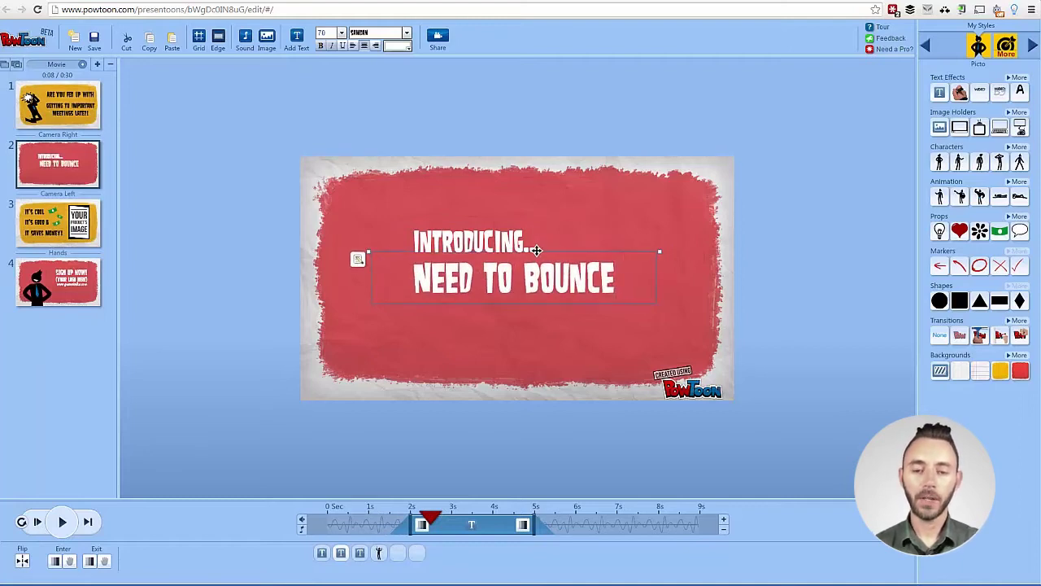
Step: Replace the second slide's "YOUR PRODUCT!" text at about 6 seconds with "NOW...YOU'LL AWLAYS BE ON TIME!"
left_click_drag(519, 518, 574, 518)
left_click(648, 220)
double_click(648, 220)
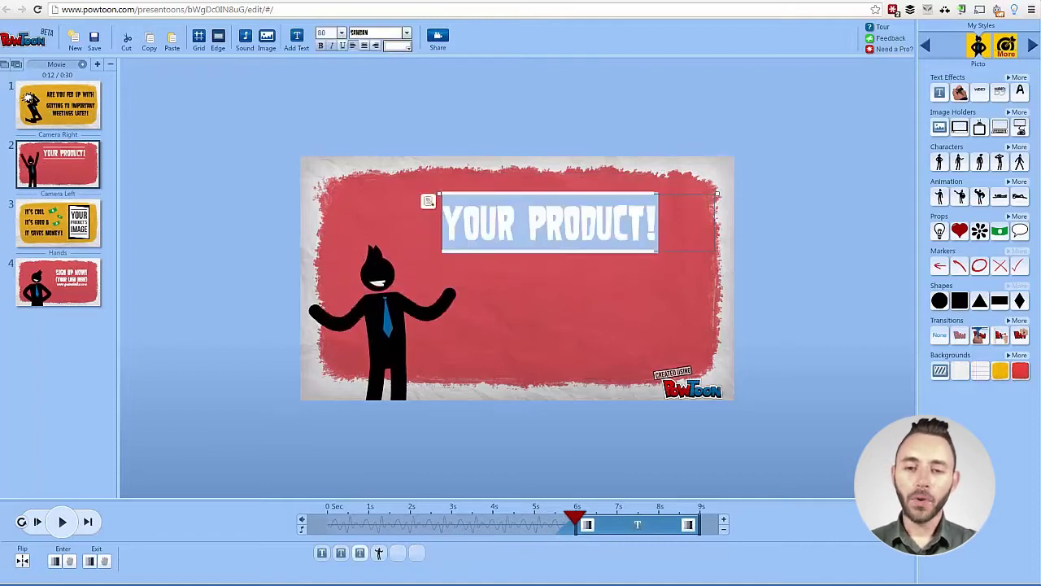
type("YOU'LL AWLAYS BE ON TIME!")
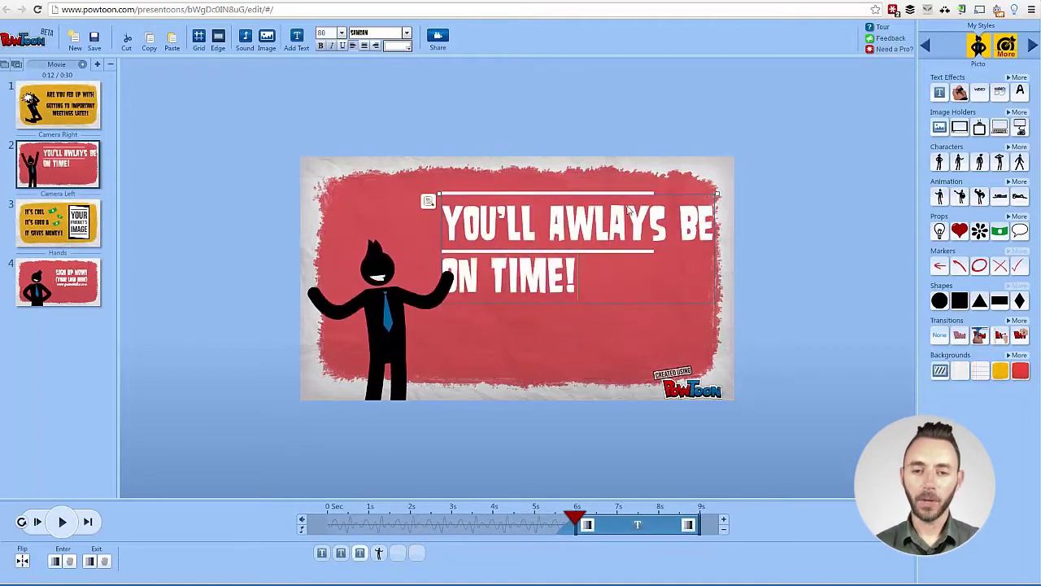
double_click(477, 228)
key("Left")
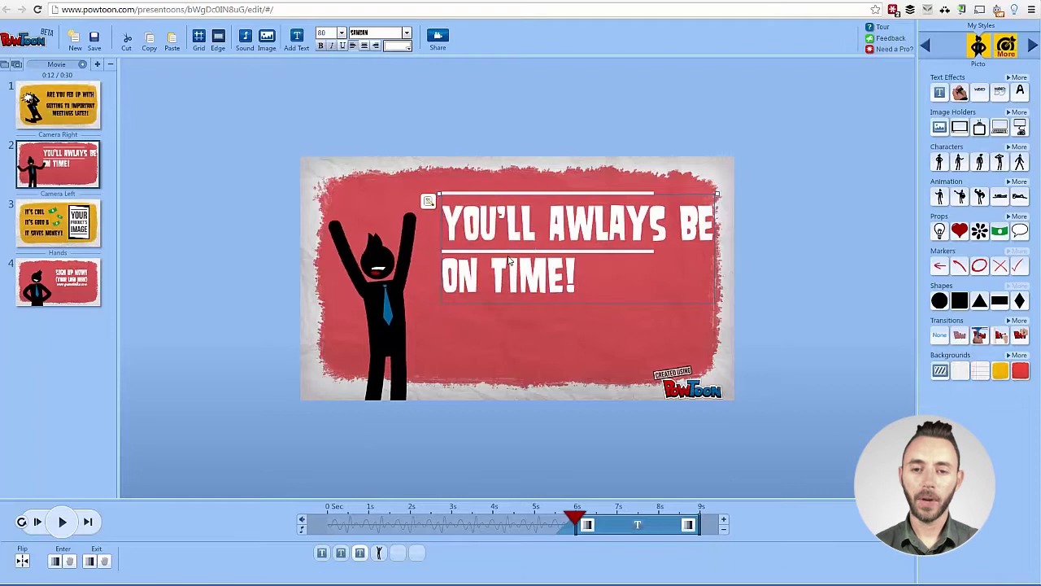
type("NOW...")
Step: Delete the two horizontal lines around the new text and move the text slightly away from the character
left_click(561, 192)
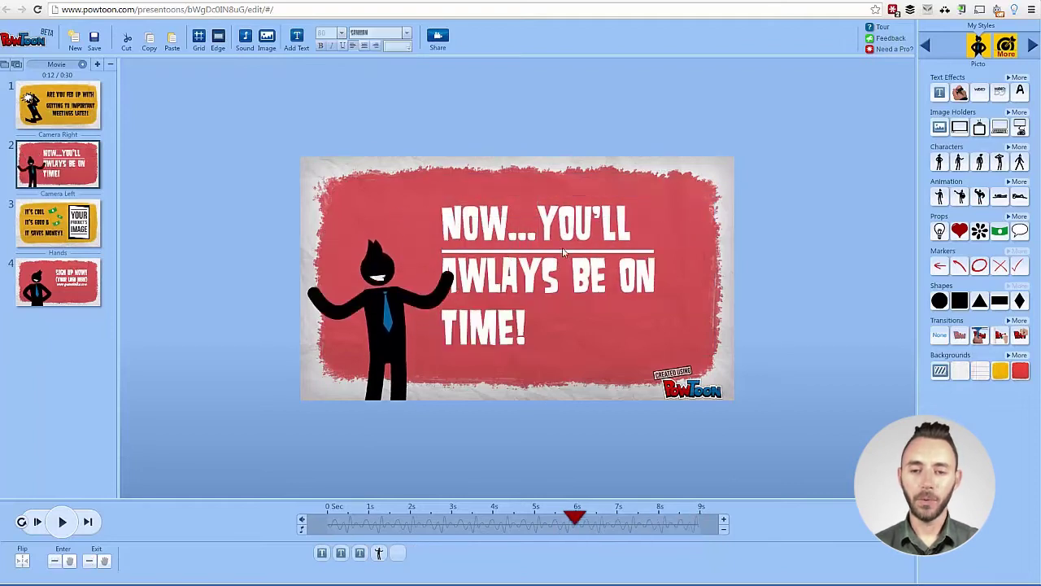
left_click_drag(569, 282, 593, 288)
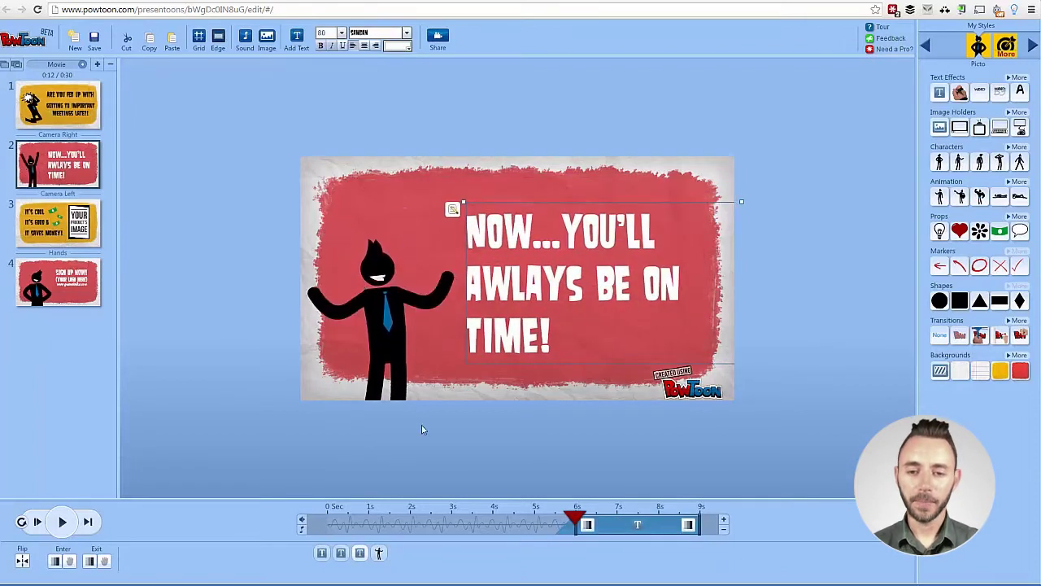
Step: Play the second slide and examine when its text lines and the character enter and leave on the timeline
left_click(37, 522)
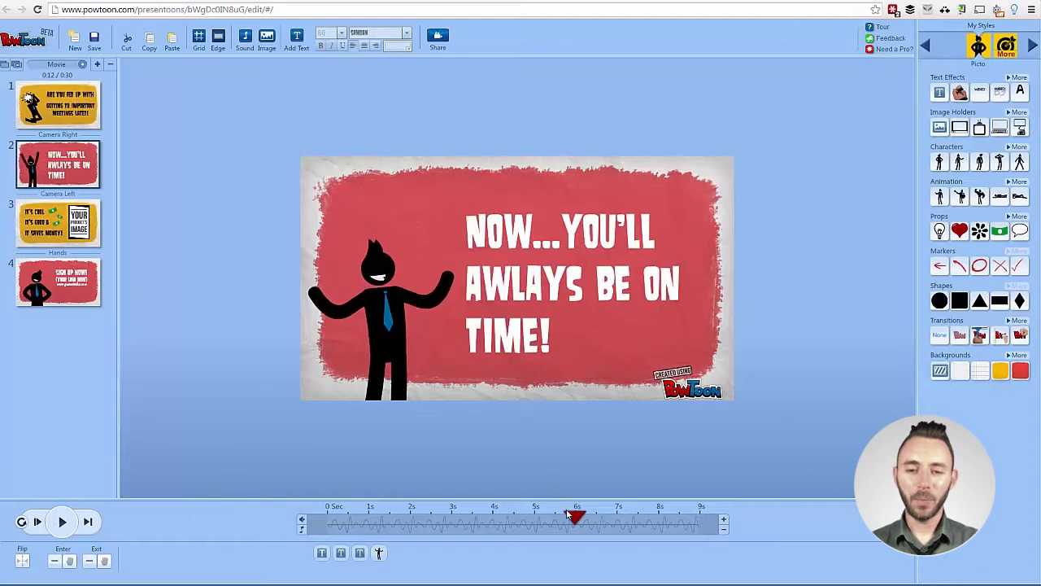
left_click_drag(567, 514, 510, 522)
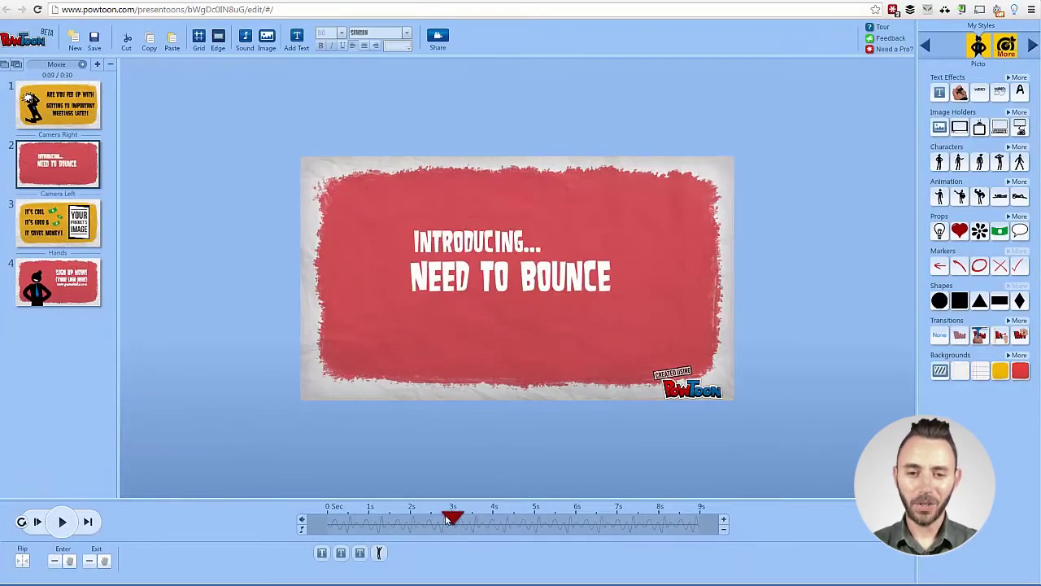
left_click(459, 297)
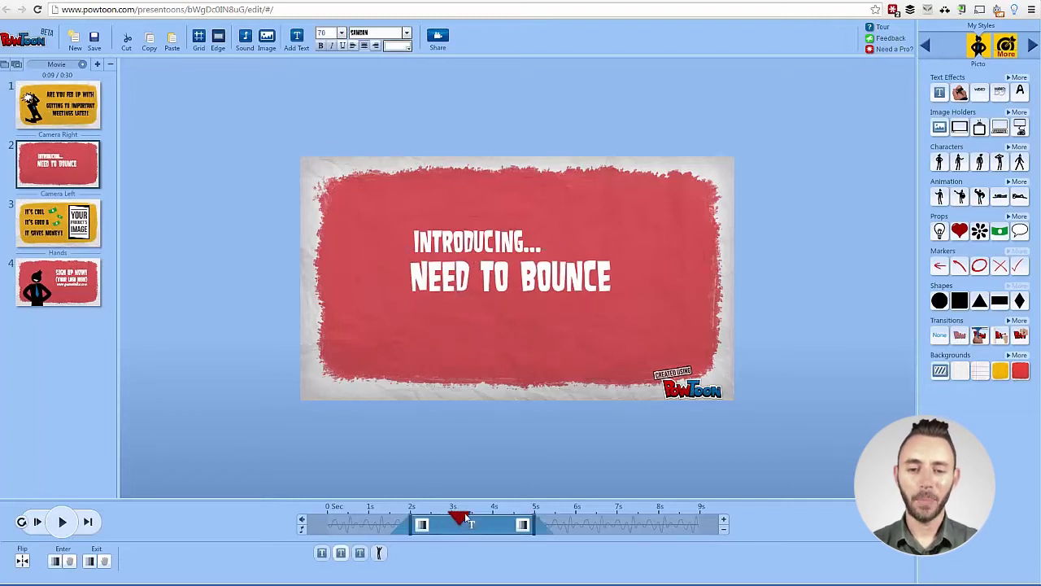
mouse_move(535, 518)
left_mouse_down()
mouse_move(569, 512)
mouse_move(537, 517)
left_mouse_up()
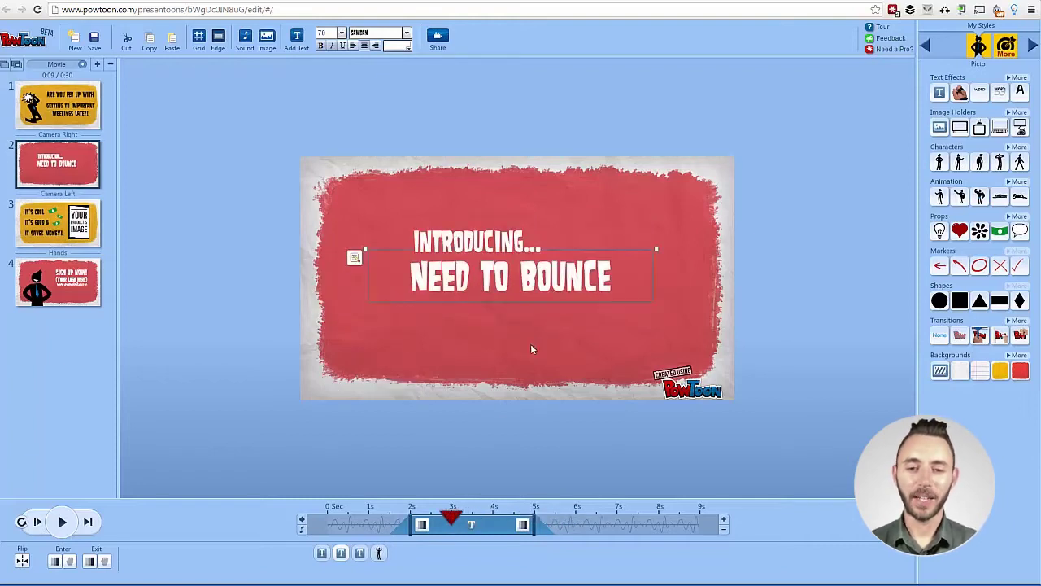
left_click_drag(450, 521, 577, 518)
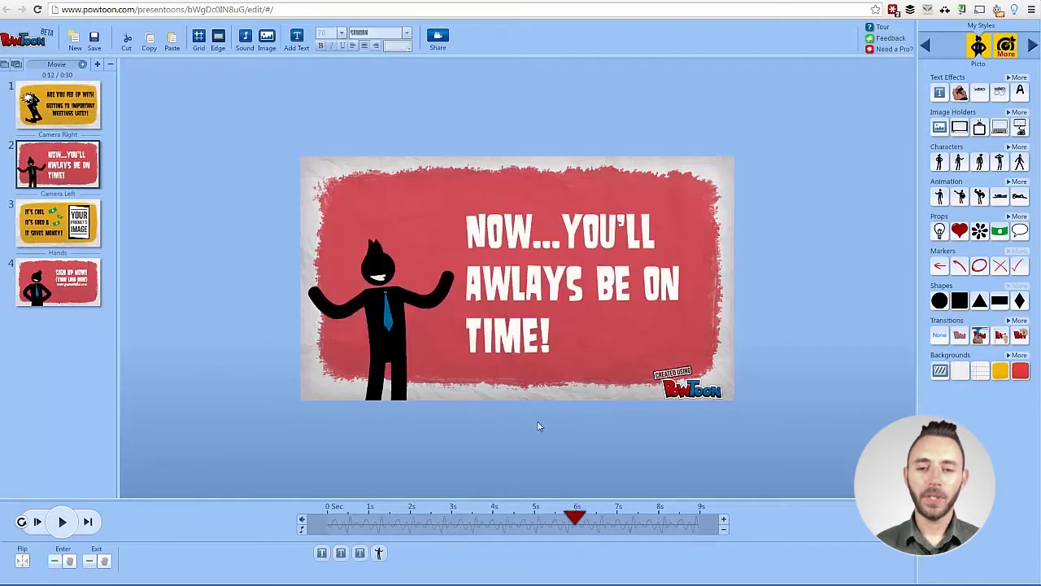
left_click(490, 329)
left_click(394, 327)
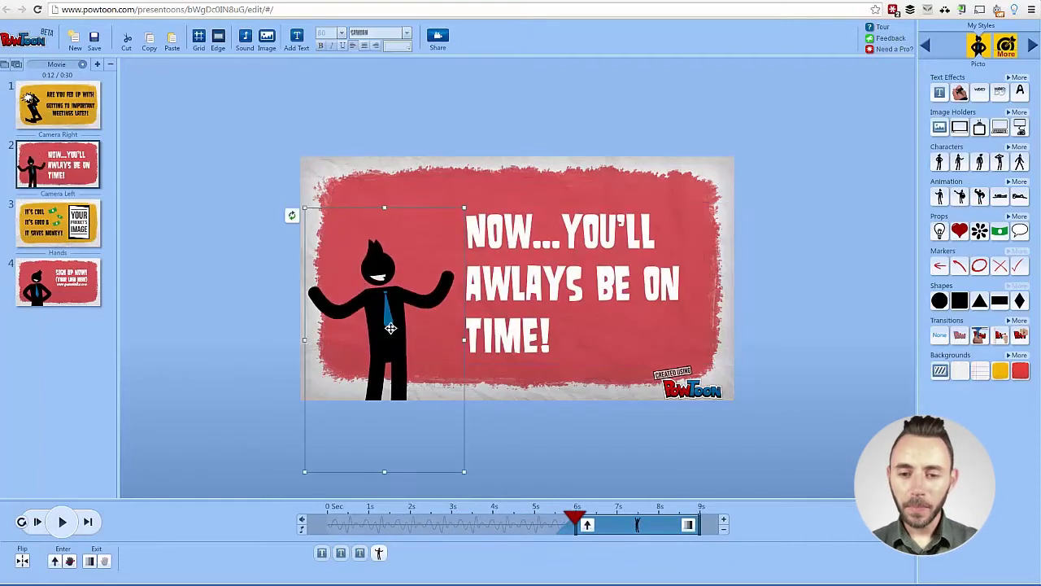
left_click(568, 527)
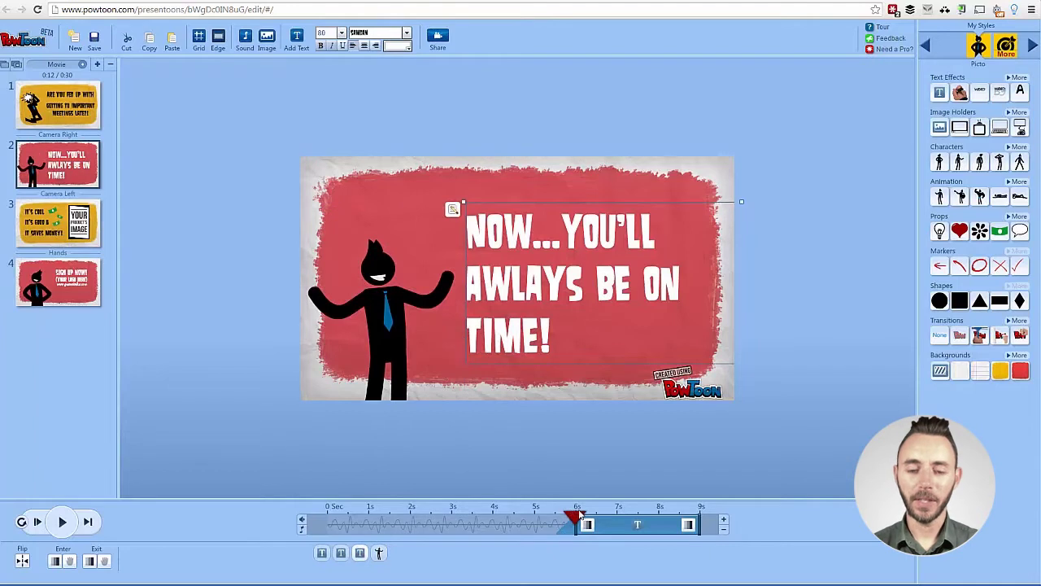
Step: Shorten the "NEED TO BOUNCE" and "INTRODUCING..." lines to end at 4 seconds, and play the slide to check the timing
left_click_drag(575, 523, 525, 518)
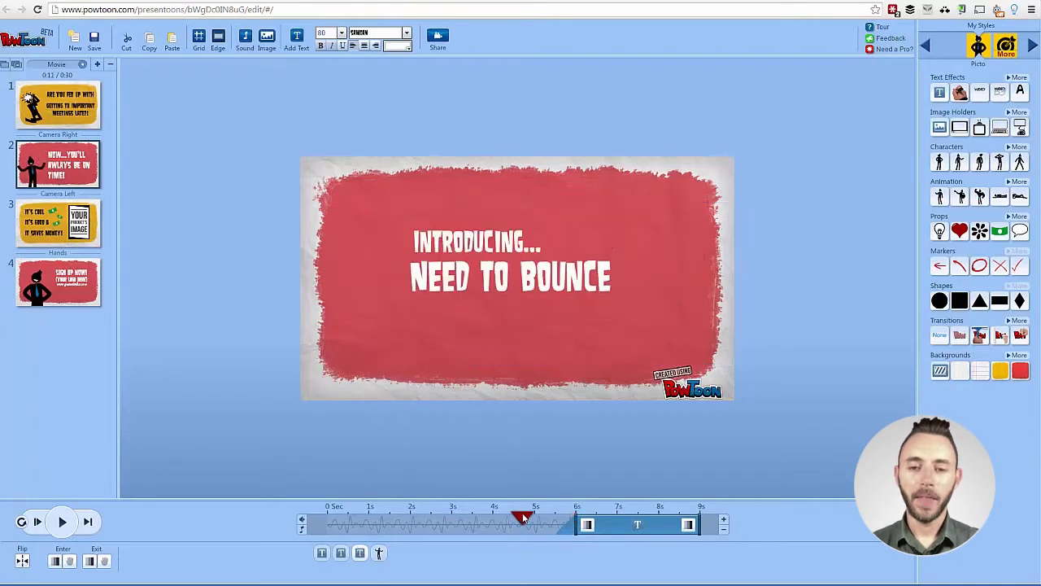
left_click(455, 296)
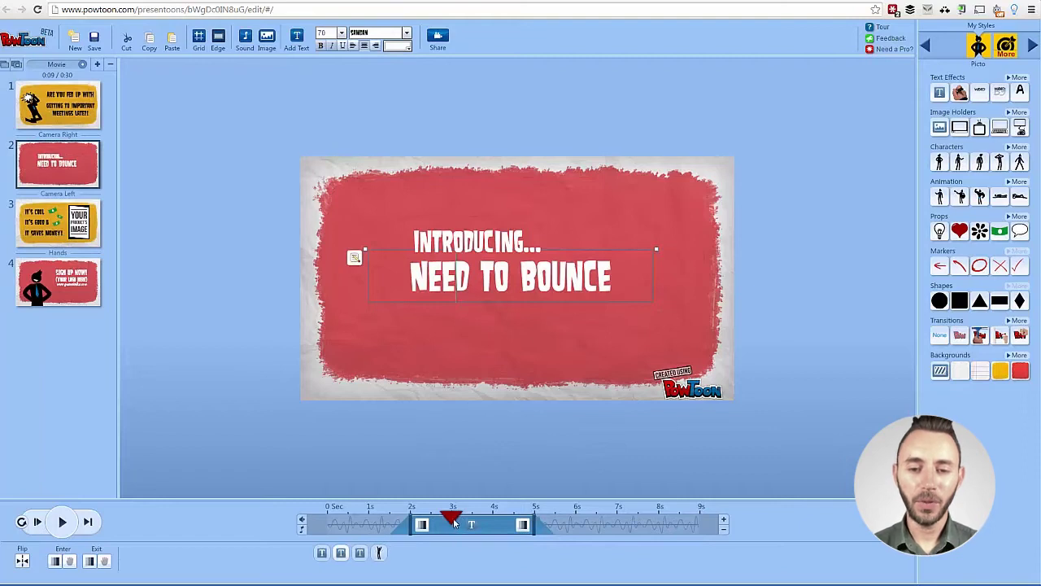
left_click_drag(534, 524, 499, 524)
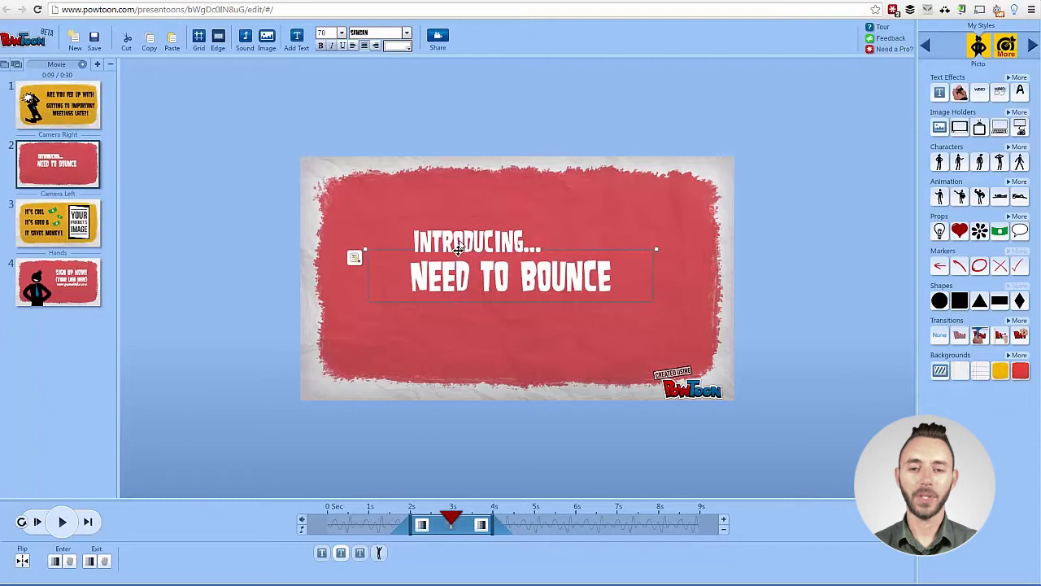
left_click(461, 240)
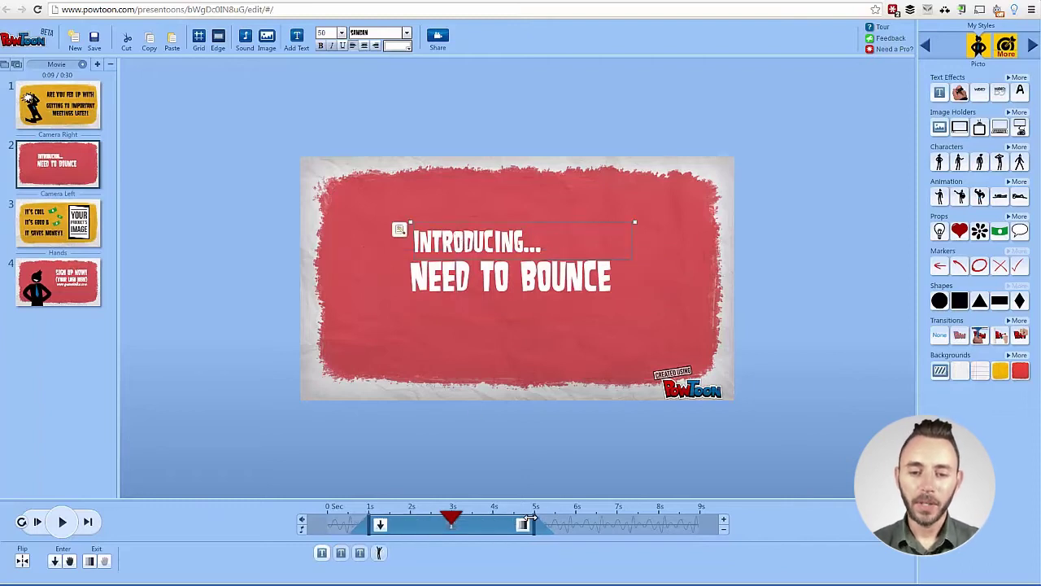
left_click_drag(532, 518, 492, 518)
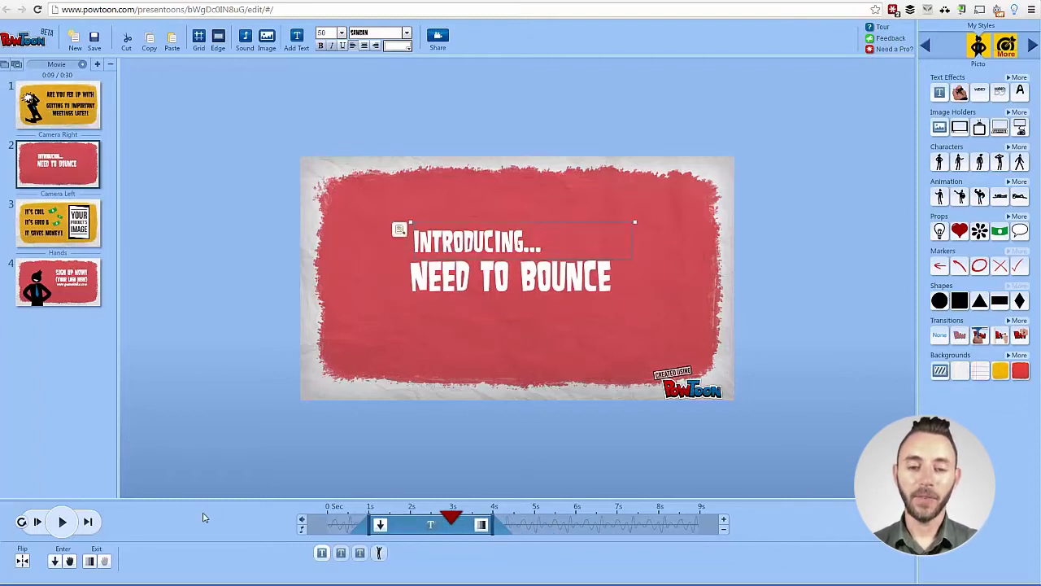
left_click(37, 523)
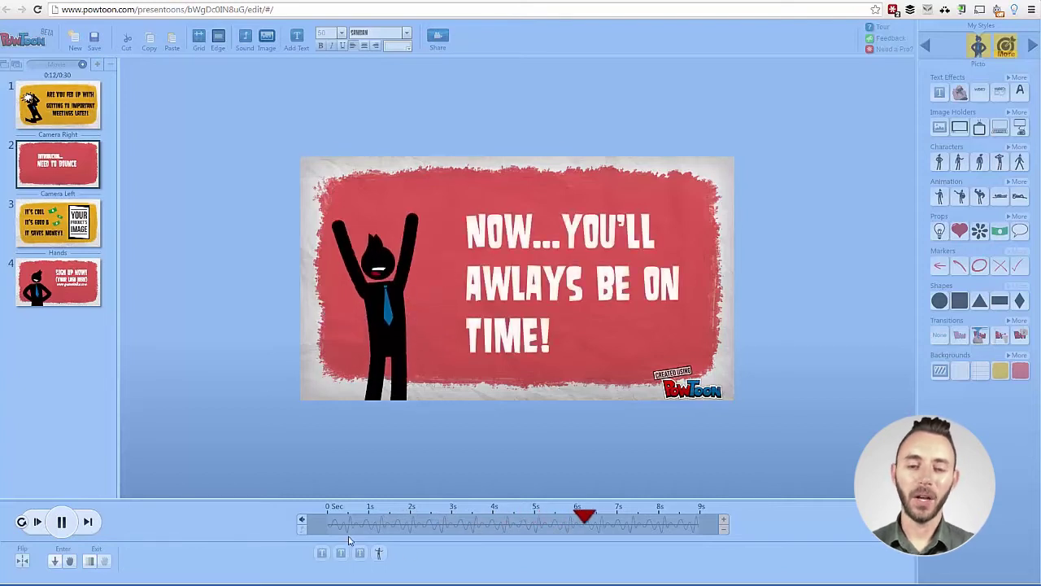
left_click(61, 524)
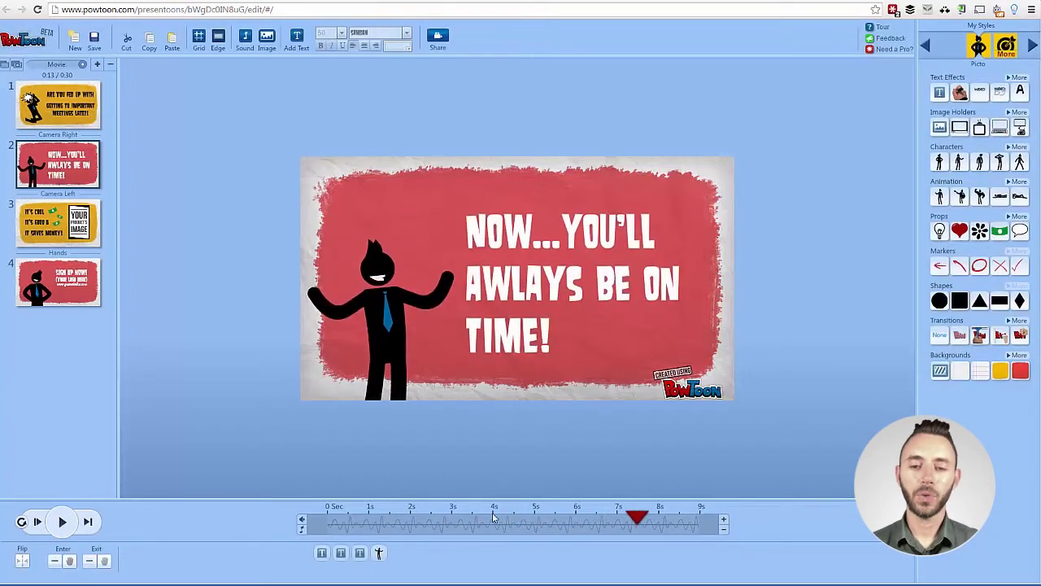
Step: Shorten the "NEED TO BOUNCE" and "INTRODUCING..." lines to end at about 3.5 seconds, and play the slide again
left_click_drag(636, 516, 456, 518)
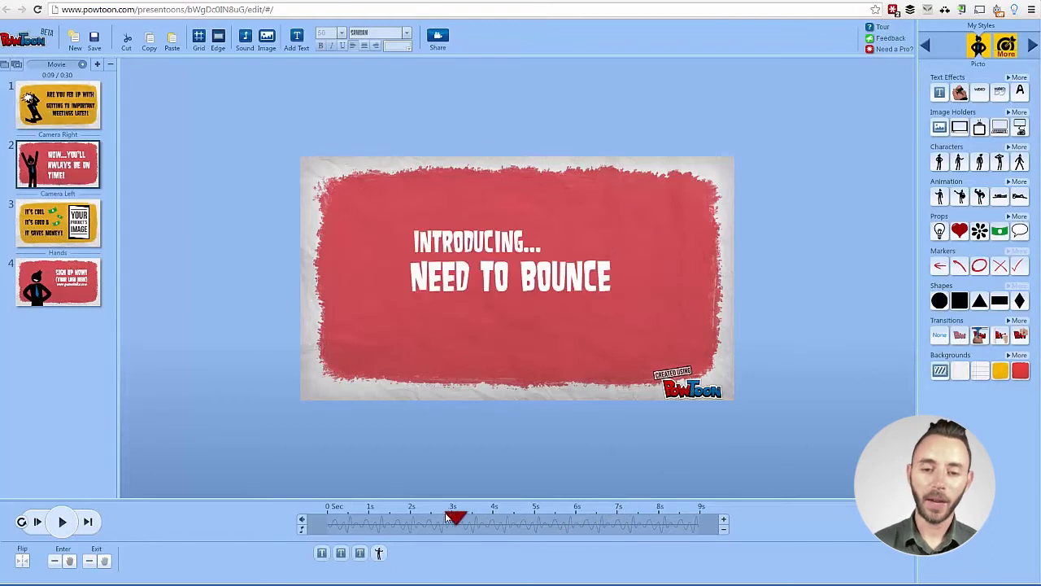
left_click(485, 280)
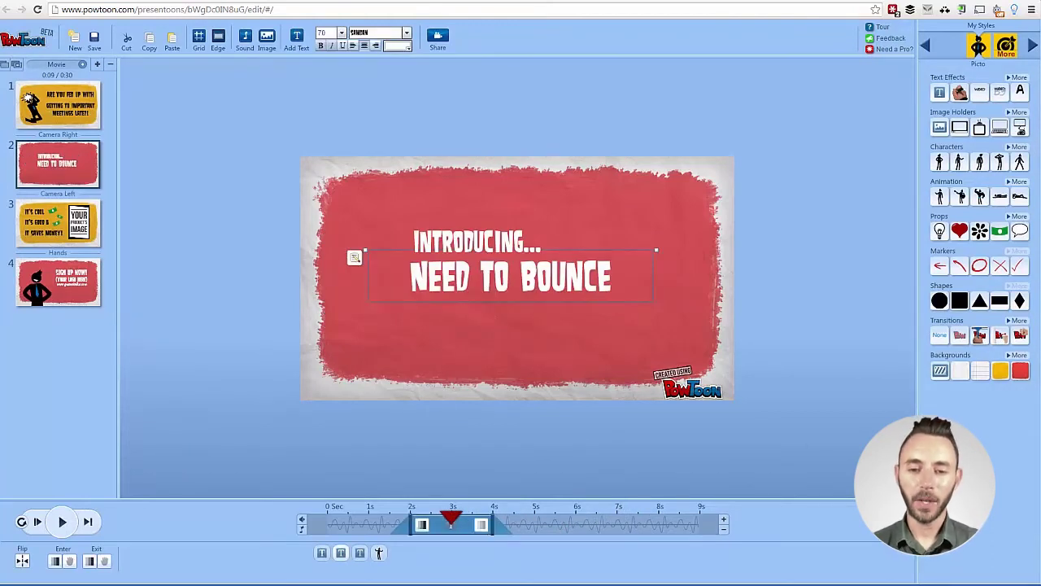
left_click_drag(491, 519, 472, 519)
left_click(489, 243)
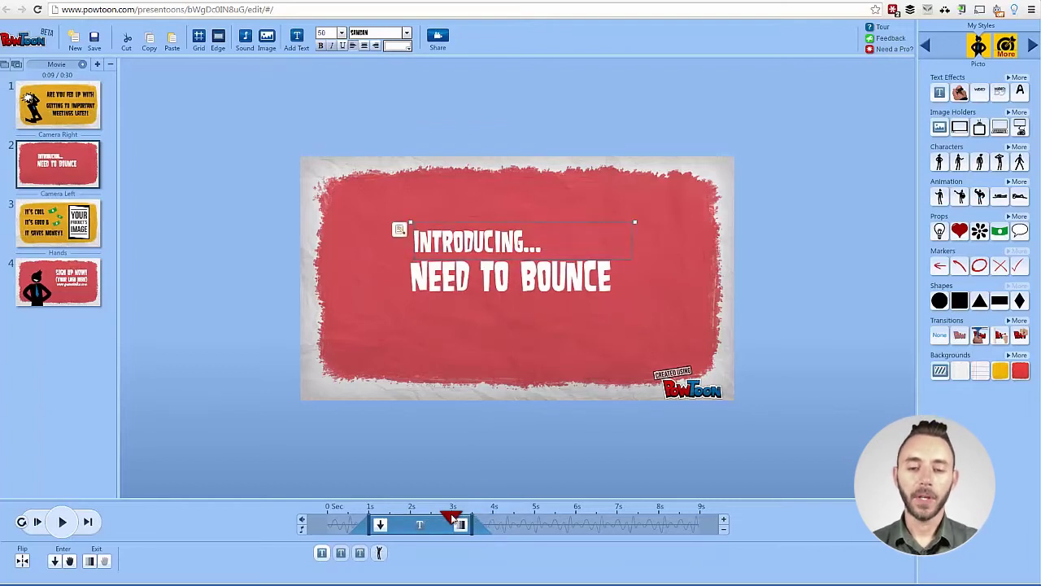
left_click(41, 524)
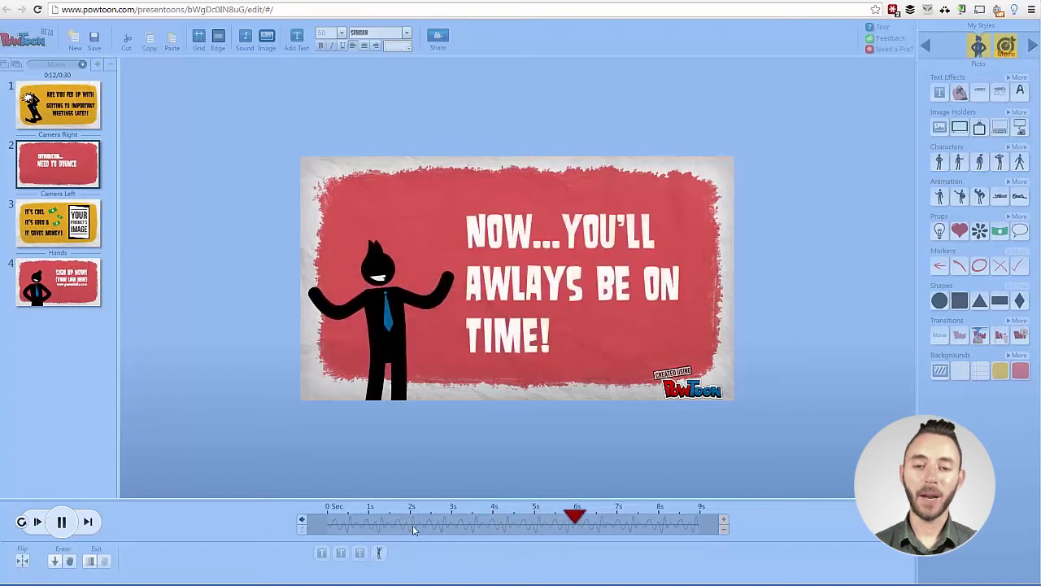
left_click(62, 521)
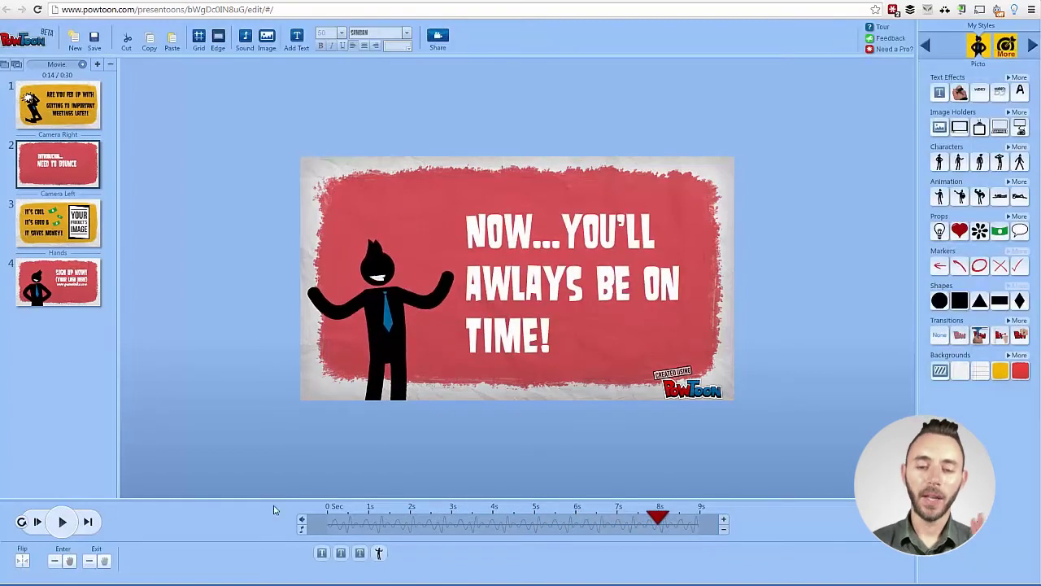
Step: Move the "NOW...YOU'LL AWLAYS BE ON TIME!" text and the character to run from 4 to 7 seconds, and play the slide
left_click(518, 342)
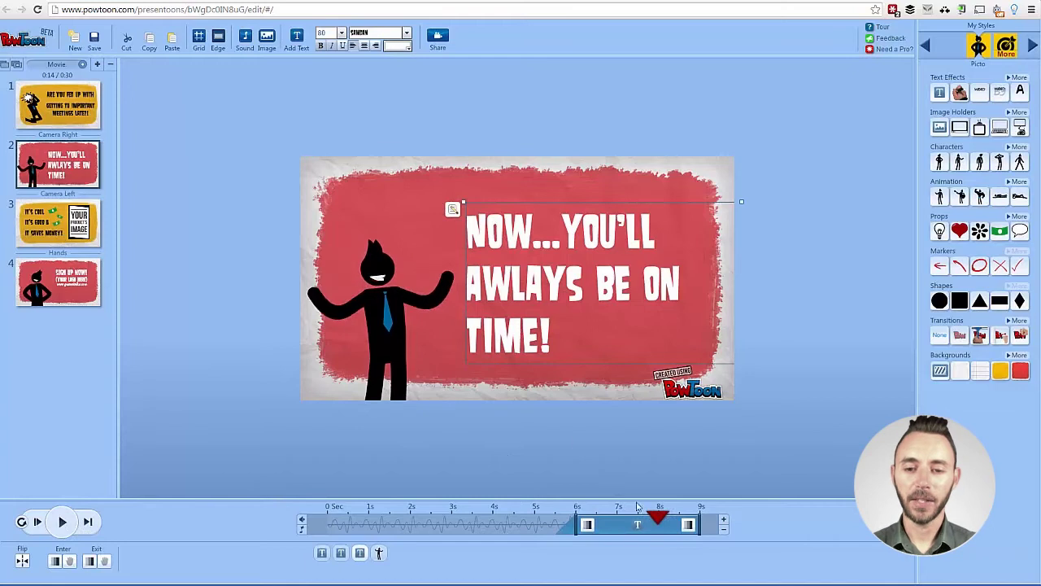
left_click_drag(616, 531, 529, 529)
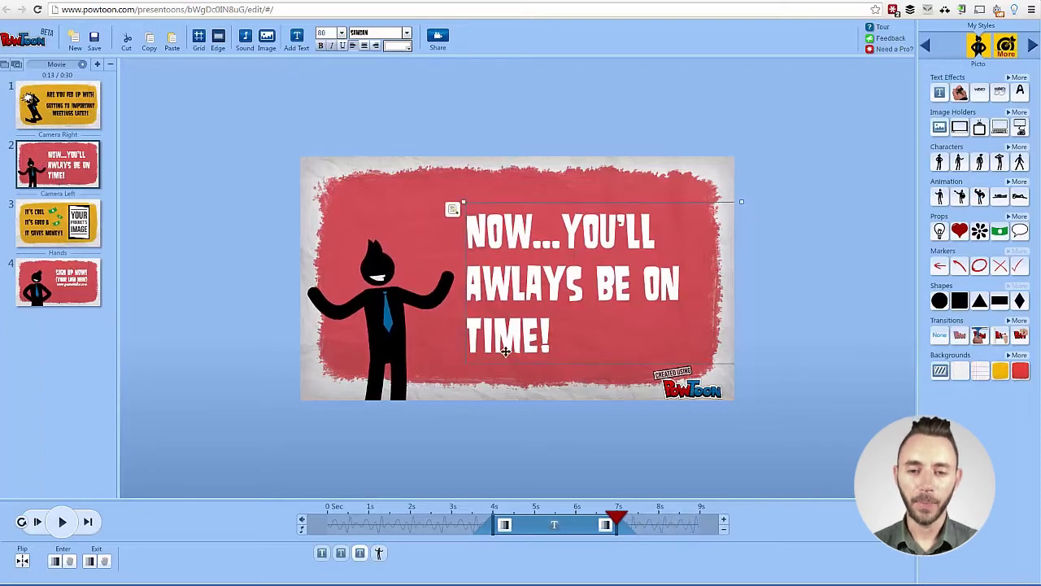
left_click(407, 349)
left_click_drag(624, 530, 542, 529)
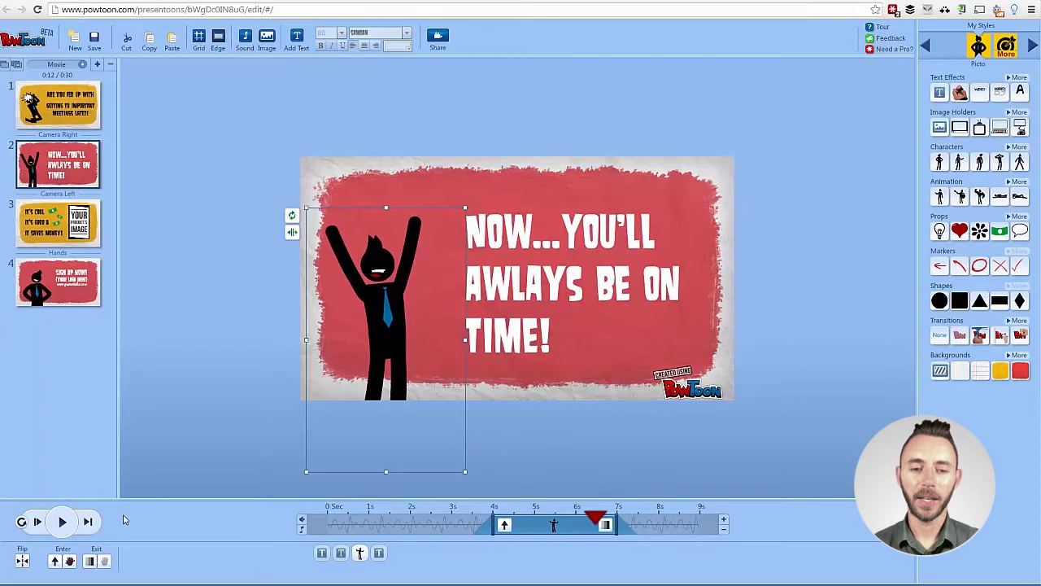
left_click(41, 523)
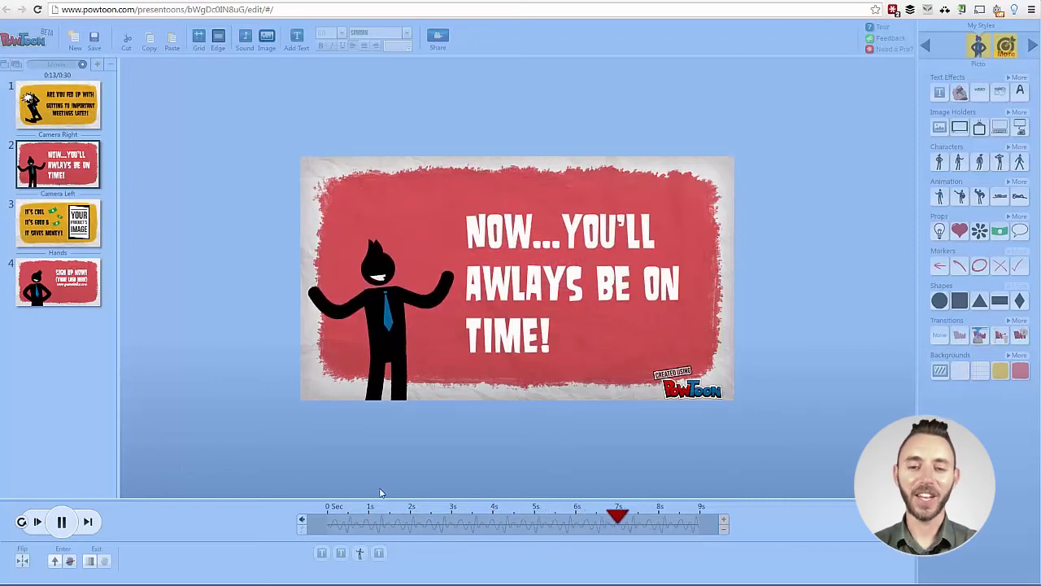
left_click(61, 521)
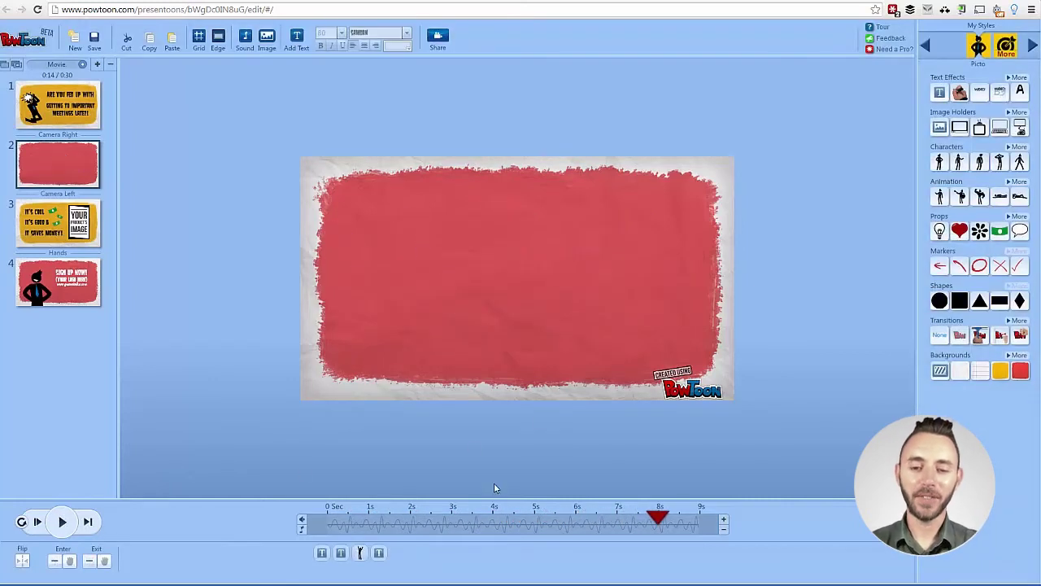
Step: Shift the "NOW...YOU'LL" text to run from 4.5 to 7.5 seconds and the character from 5 to 8 seconds, and replay the slide
mouse_move(514, 519)
left_mouse_down()
mouse_move(453, 519)
mouse_move(595, 526)
mouse_move(456, 517)
mouse_move(534, 518)
left_mouse_up()
left_click(504, 314)
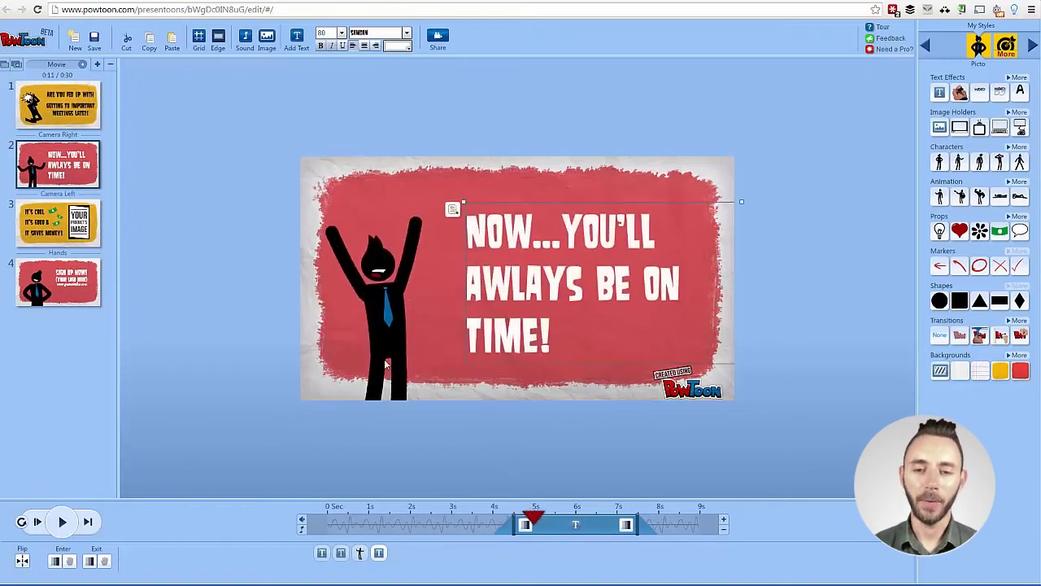
left_click(380, 357)
left_click_drag(539, 530, 576, 515)
left_click(41, 524)
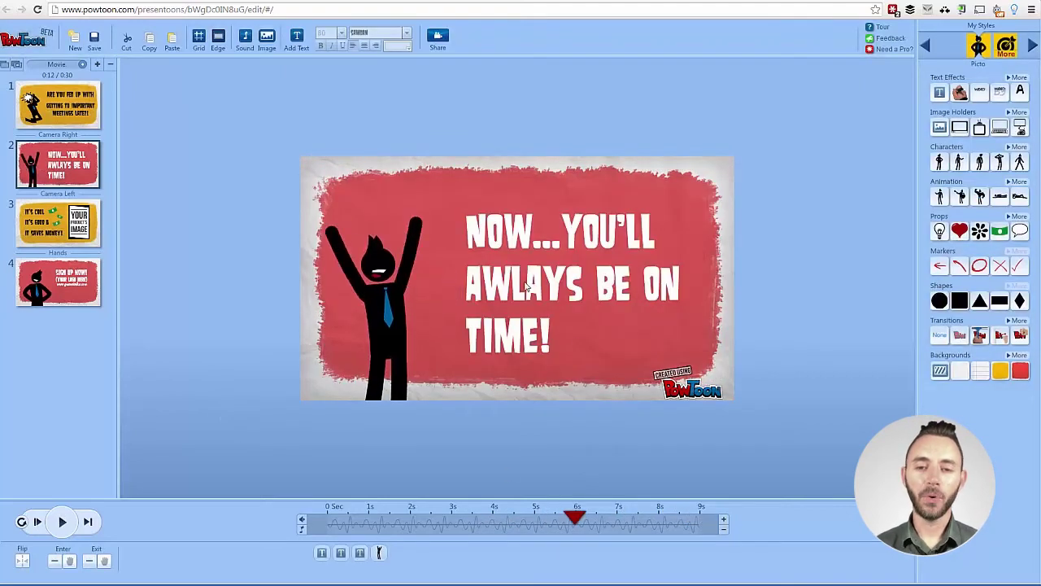
Step: Delete "ON TIME!" from the end of the second slide's "NOW...YOU'LL AWLAYS BE" text
double_click(618, 304)
left_click(617, 304)
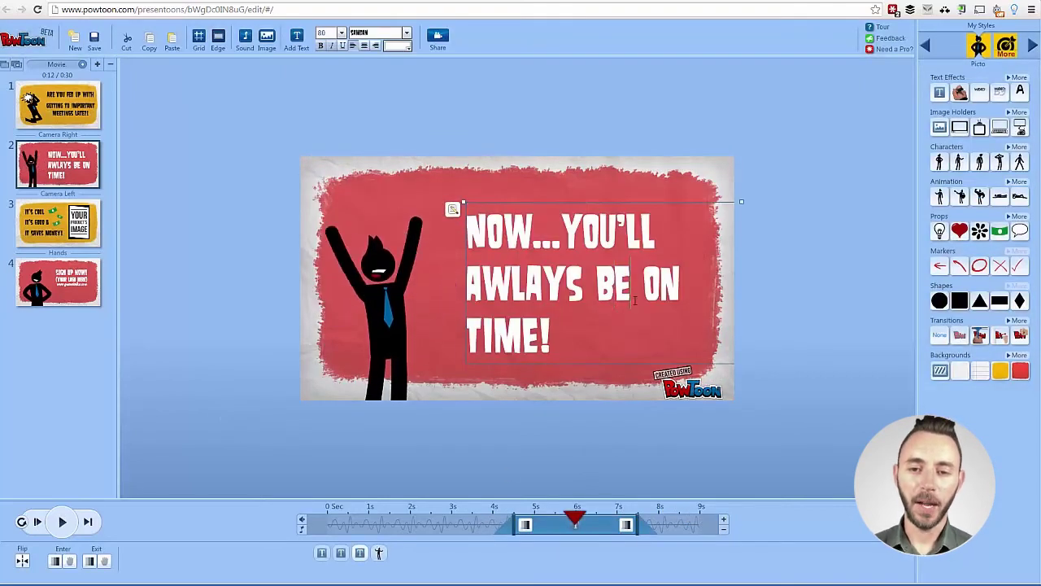
double_click(635, 300)
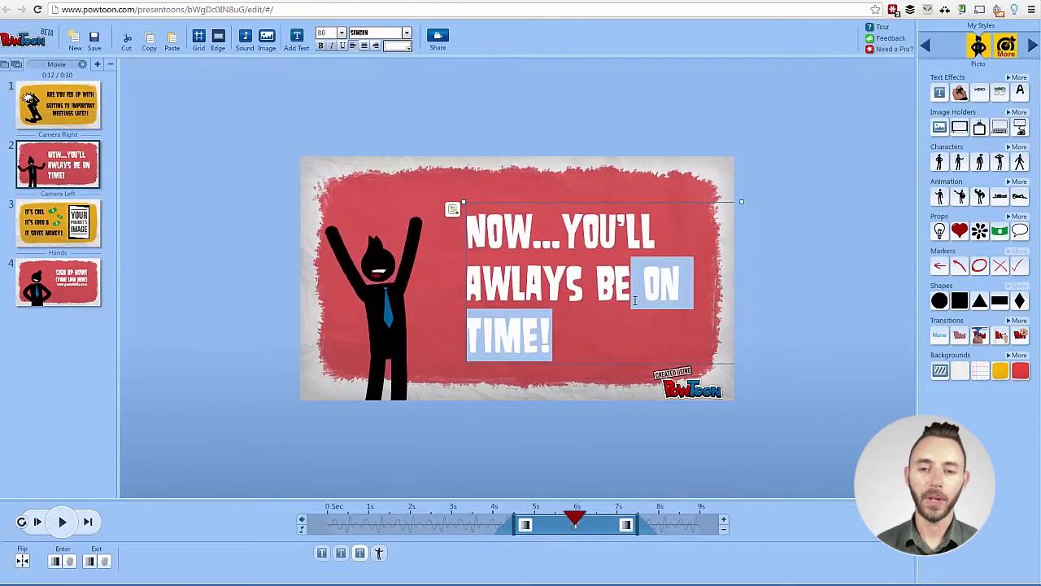
key("BackSpace")
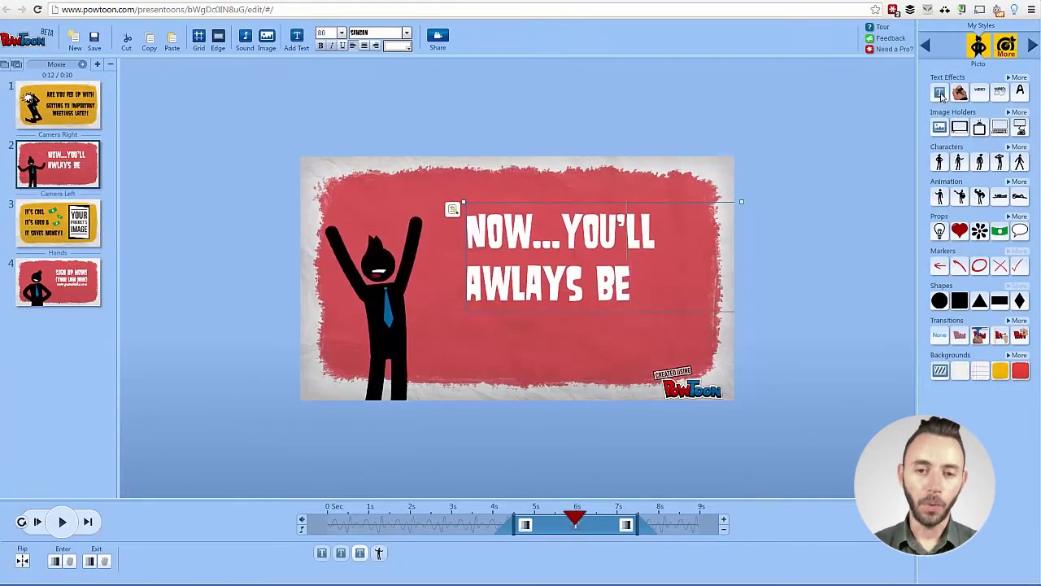
Step: Add a separate text element reading "ON TIME!" and place it below the "NOW...YOU'LL AWLAYS BE" text
left_click_drag(942, 96, 570, 308)
double_click(500, 316)
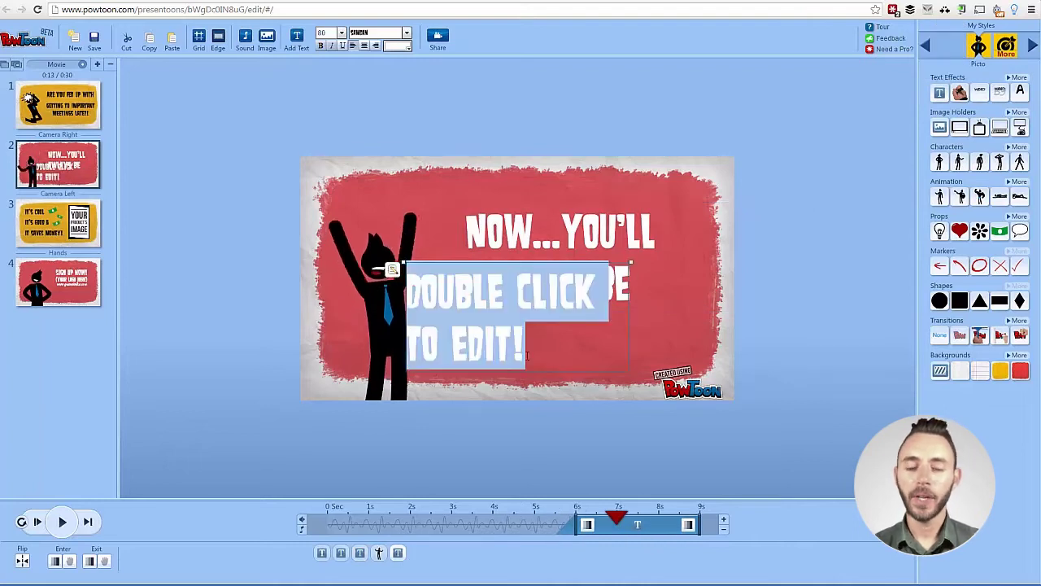
type("ON TIME!")
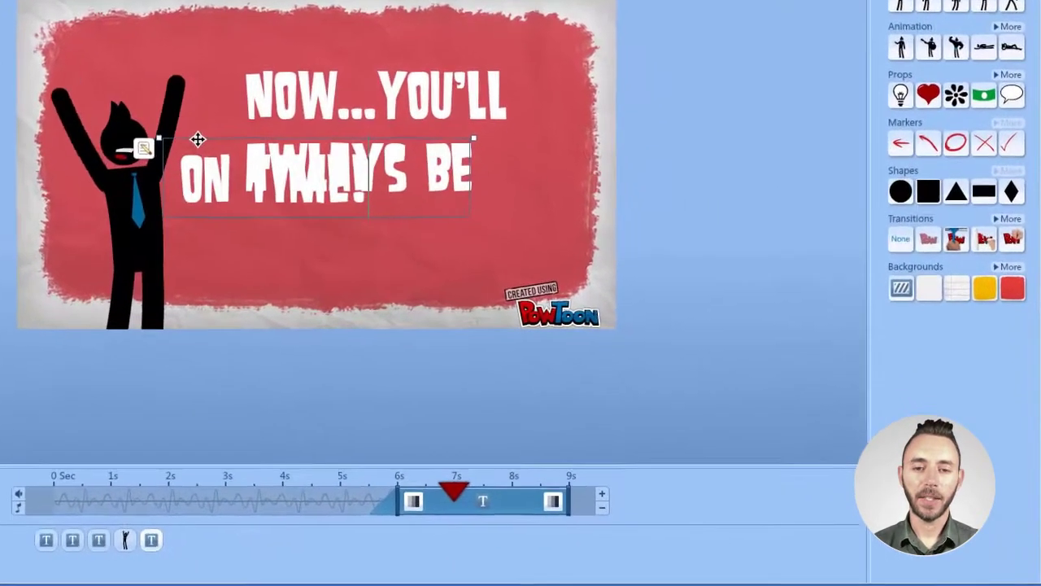
left_click_drag(197, 139, 253, 204)
Step: Edit the upper text to read "NOW YOU'LL AWLAYS BE...", moving the ellipsis from after "NOW" to the end
left_click(302, 110)
double_click(306, 122)
left_click(461, 133)
type("...")
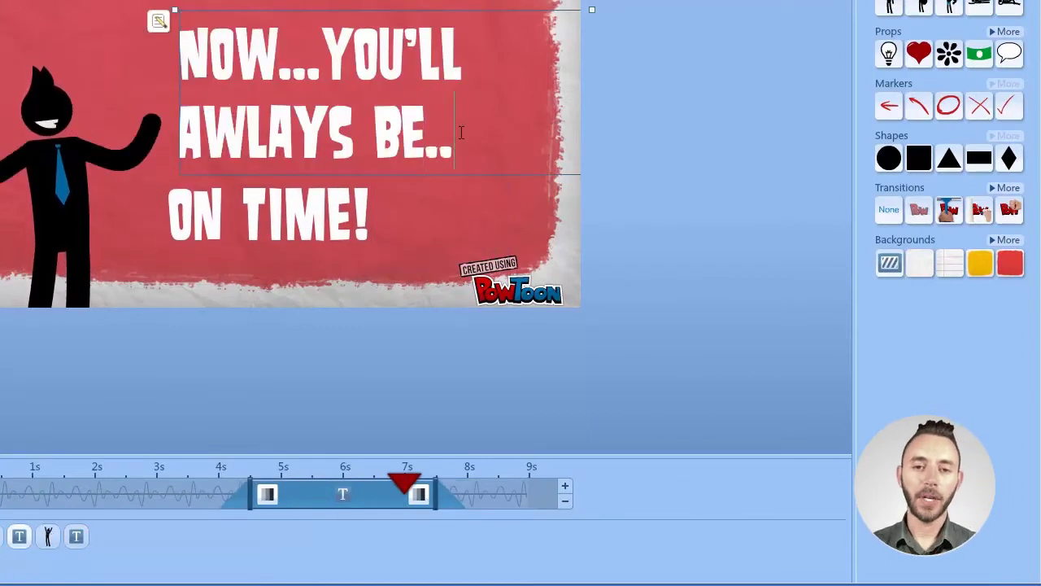
key("Left")
key("Left")
key("Left")
key("Left")
key("Left")
key("BackSpace")
key("BackSpace")
key("BackSpace")
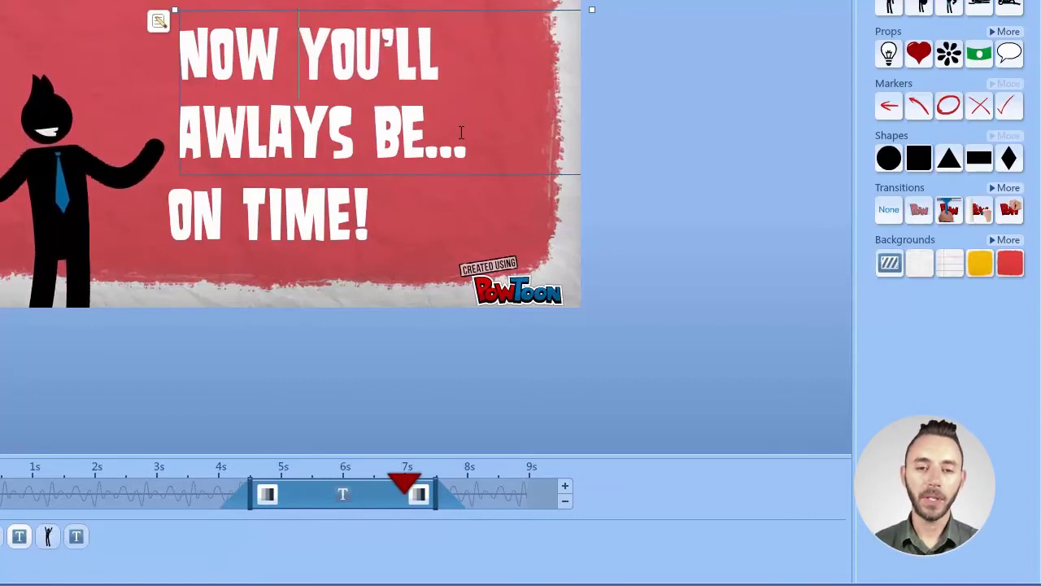
Step: Align "ON TIME!" with the start of the text above and time it to run from 5.5 to 7.5 seconds
left_click_drag(186, 204, 199, 202)
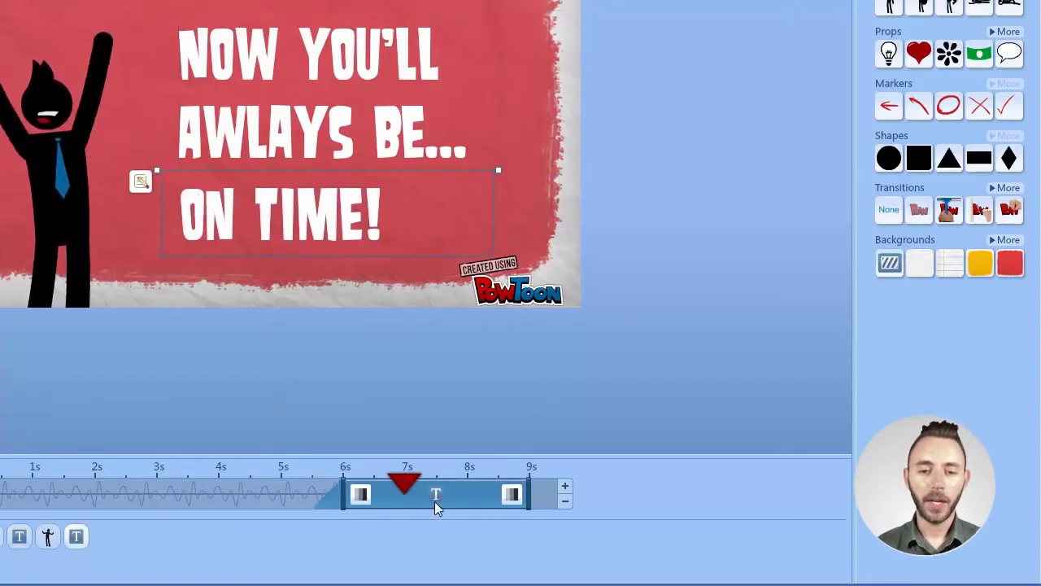
mouse_move(423, 493)
left_mouse_down()
mouse_move(193, 479)
mouse_move(302, 484)
mouse_move(204, 484)
mouse_move(310, 487)
mouse_move(362, 503)
mouse_move(226, 480)
mouse_move(518, 481)
mouse_move(275, 481)
mouse_move(467, 480)
mouse_move(362, 480)
mouse_move(372, 480)
left_mouse_up()
left_click(447, 508)
left_click_drag(496, 497, 437, 497)
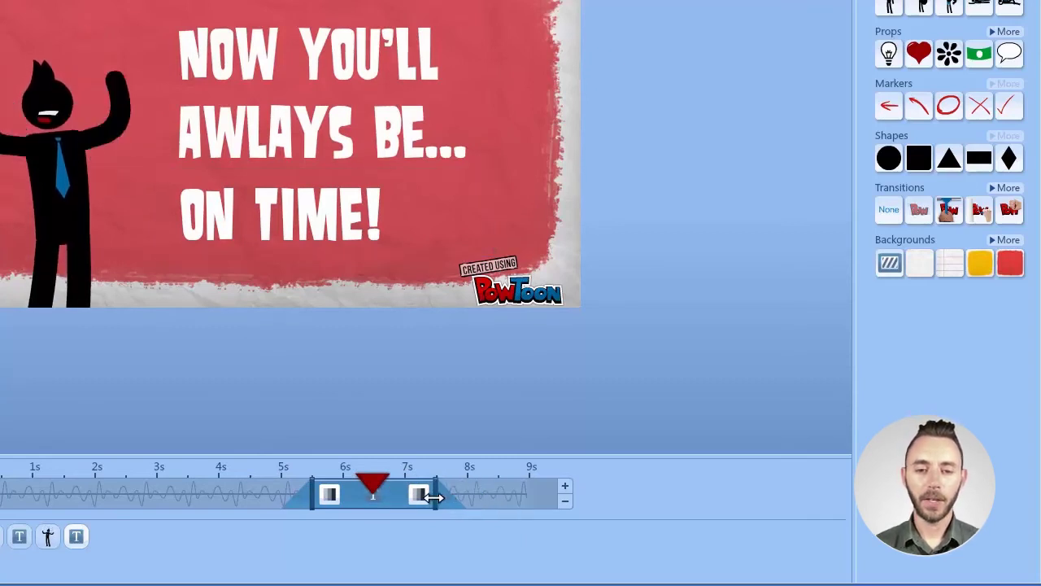
Step: Compare the timing of both texts and the character, shorten the character to end at 7.5 seconds, and play the slide
left_click(226, 103)
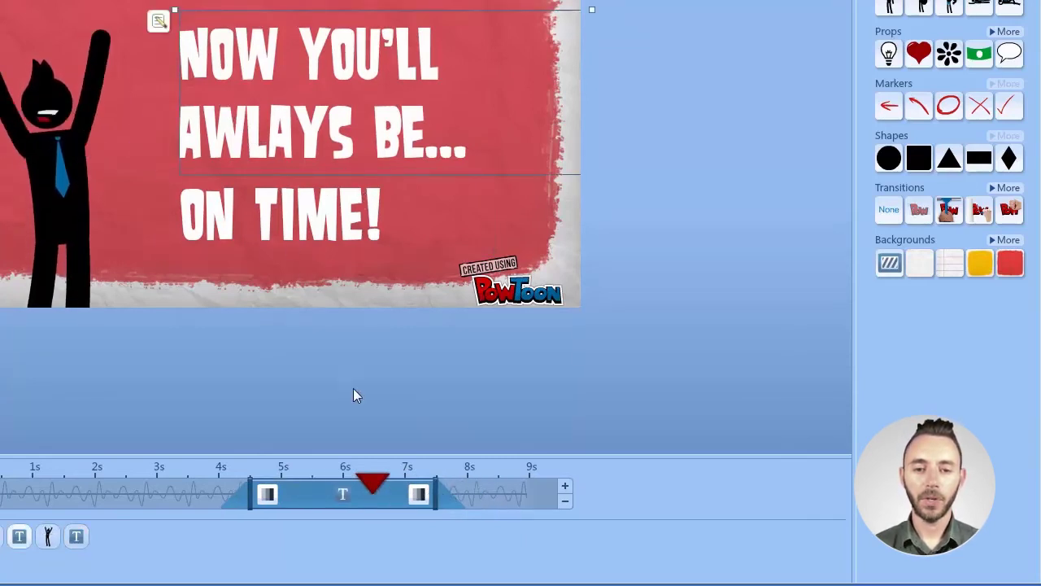
left_click(282, 202)
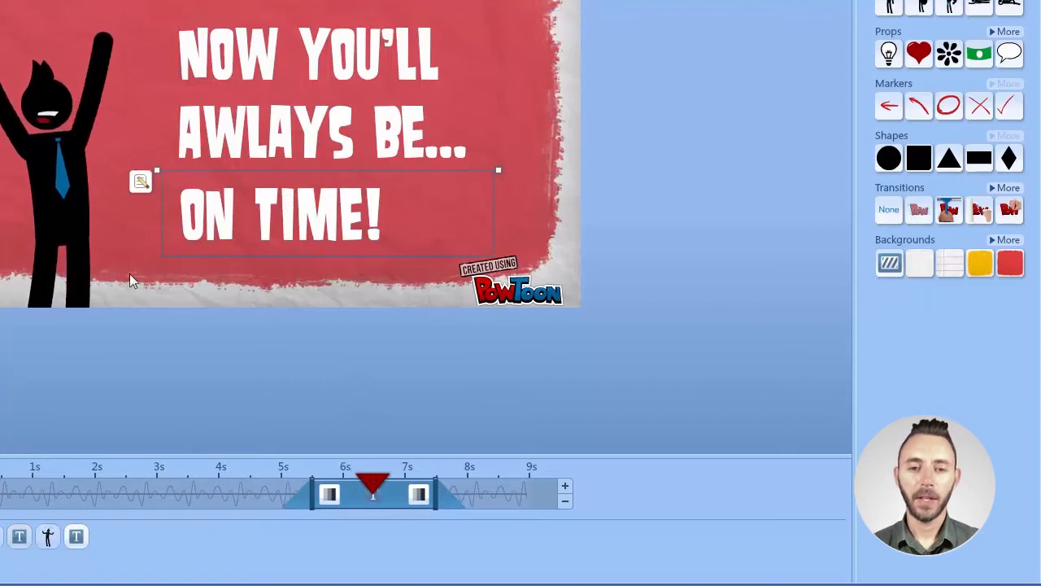
left_click(81, 240)
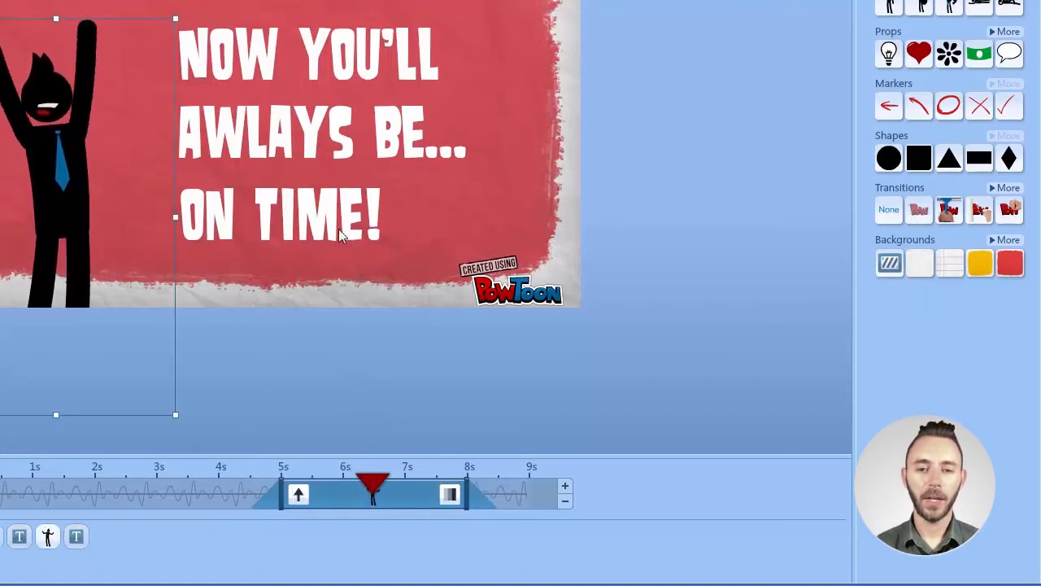
left_click(299, 216)
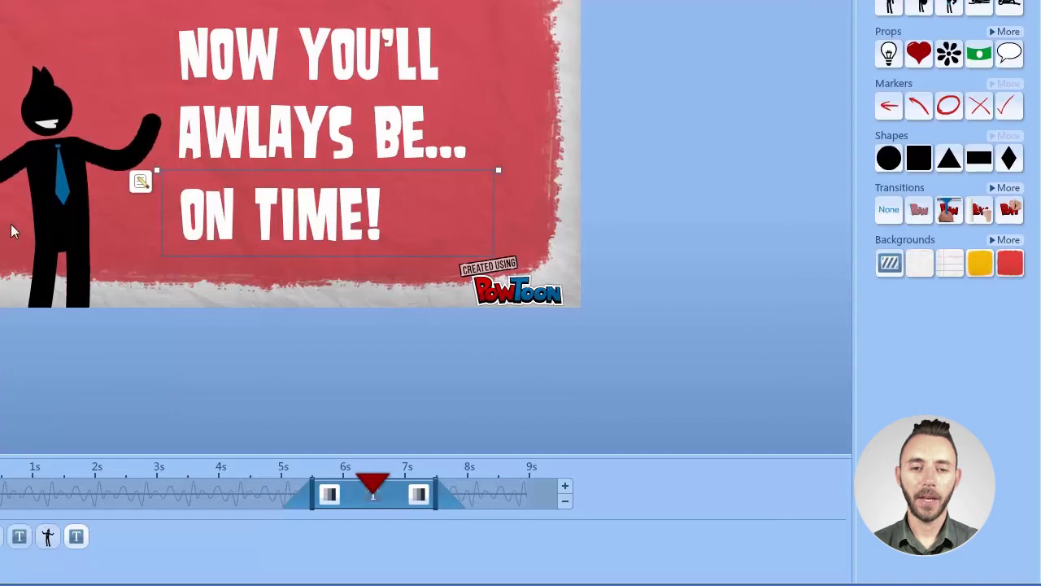
left_click(74, 221)
left_click_drag(471, 492, 435, 487)
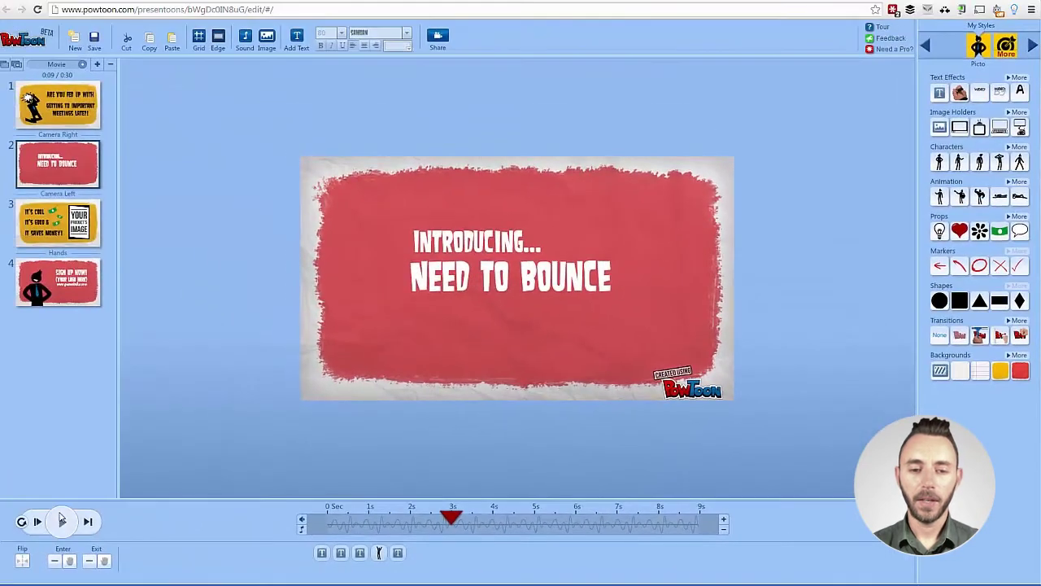
left_click(62, 521)
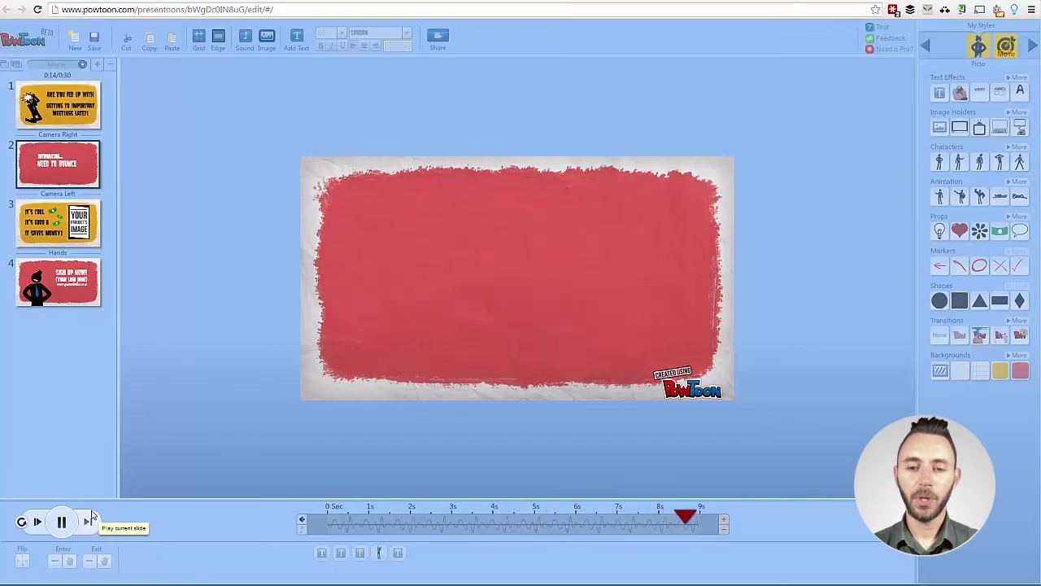
left_click(68, 522)
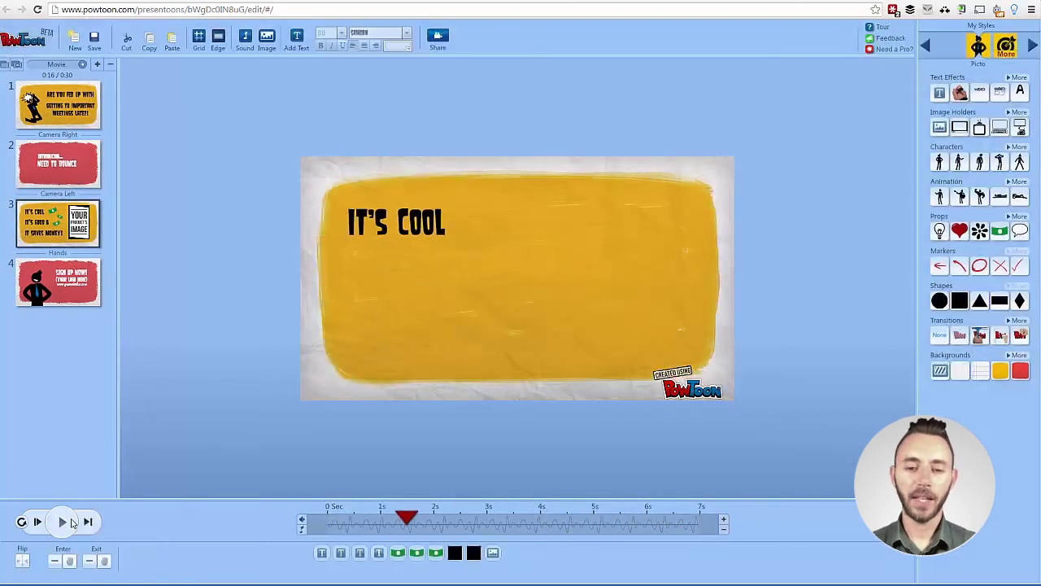
Step: Shorten the second slide to 8 seconds and play it again
left_click(29, 172)
left_click(678, 517)
mouse_move(674, 521)
left_mouse_down()
mouse_move(651, 519)
mouse_move(669, 519)
left_mouse_up()
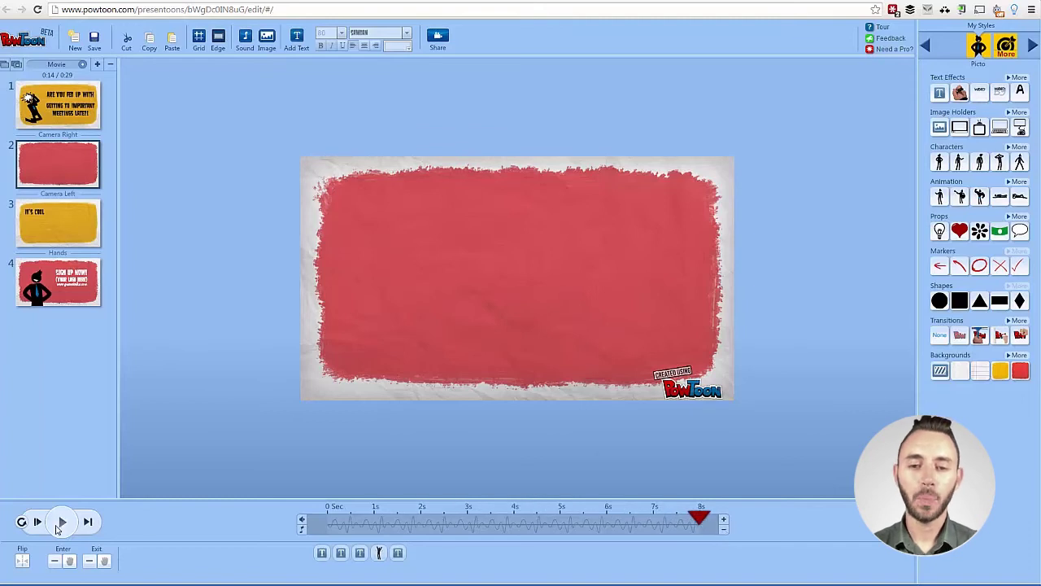
left_click(39, 525)
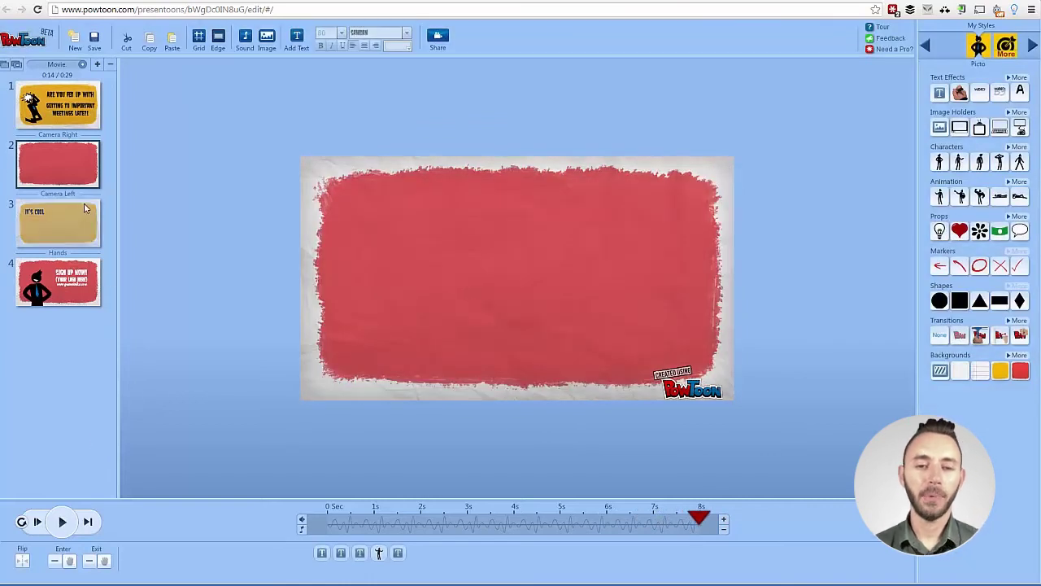
Step: On the third slide, remove the money props and add a clock prop at about 5 seconds
left_click(81, 209)
left_click_drag(399, 506, 593, 513)
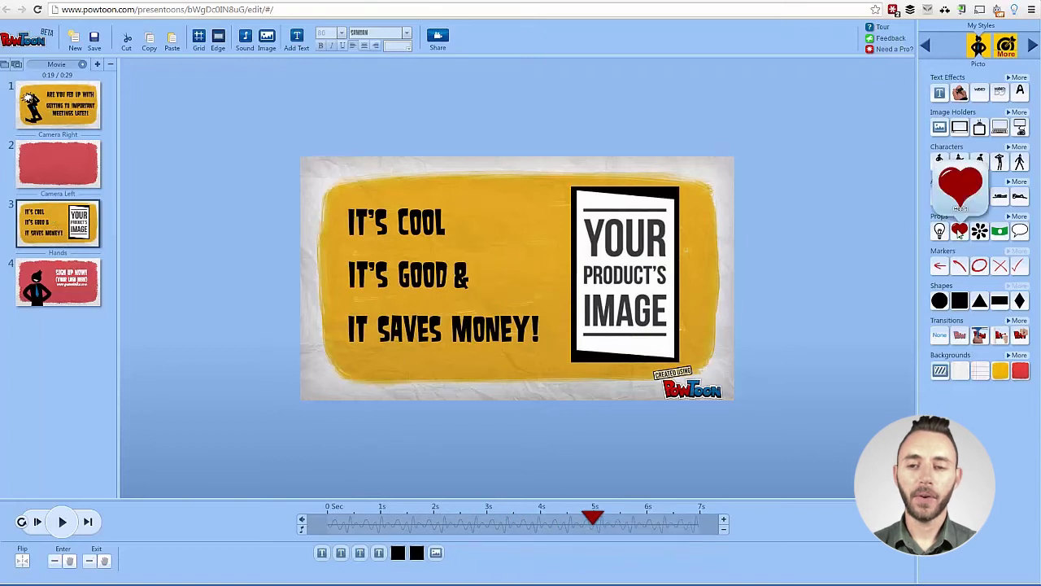
left_click(1016, 216)
left_click(961, 412)
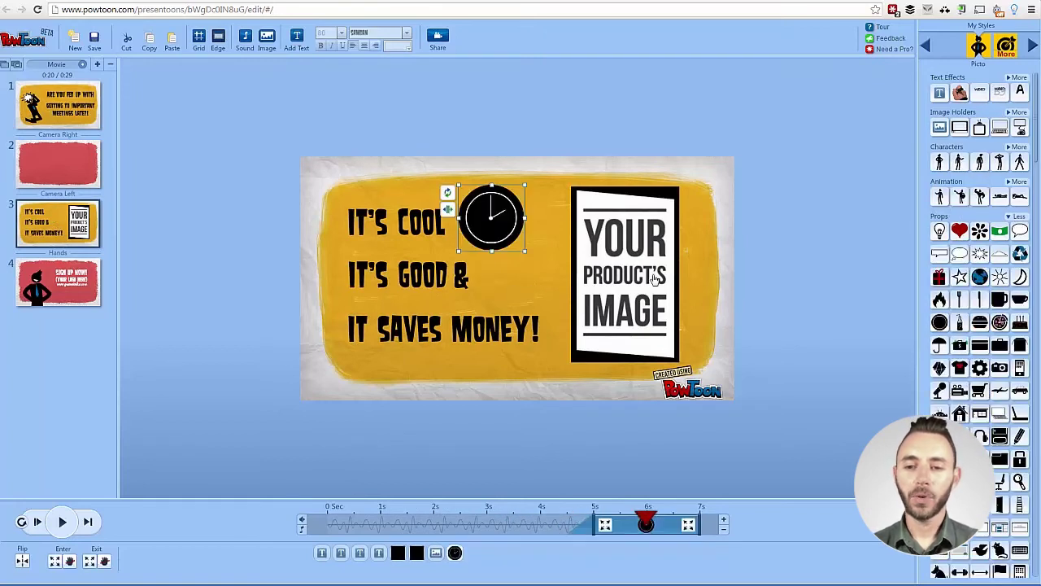
Step: Add two more clock props, shrink and rotate them, and place them near "IT'S GOOD &" and the "IT SAVES MONEY!" line
left_click(528, 233)
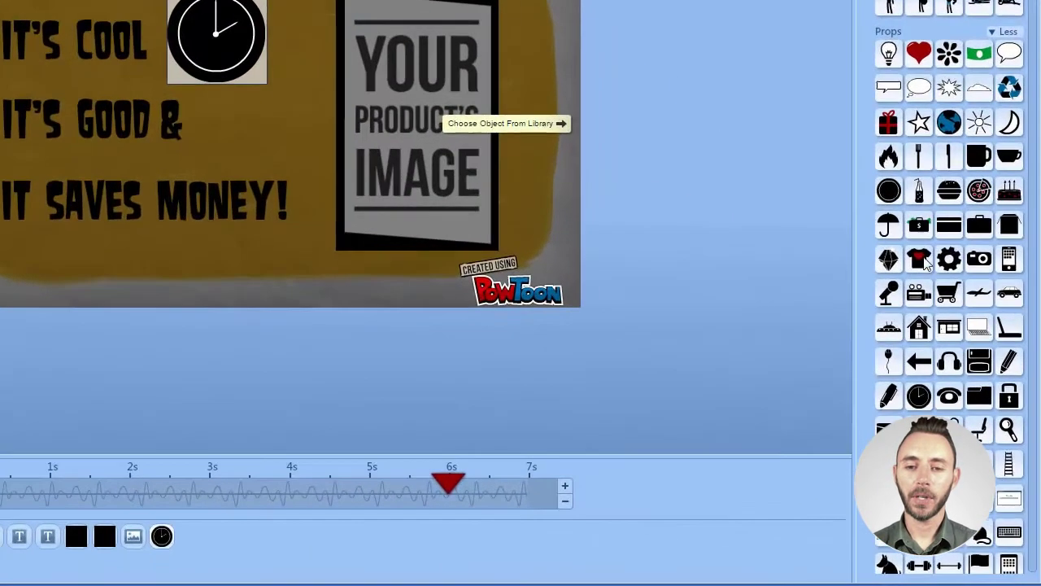
left_click(918, 396)
left_click_drag(255, 121, 301, 121)
left_click_drag(302, 75, 302, 114)
left_click_drag(298, 152, 291, 236)
left_click(918, 396)
left_click_drag(241, 181, 288, 229)
mouse_move(297, 282)
left_mouse_down()
mouse_move(262, 281)
mouse_move(305, 274)
left_mouse_up()
left_click_drag(294, 102, 261, 114)
Step: Change "MONEY" to "TIME" in the third line and move the lowest clock up beside that line
left_click(162, 199)
double_click(219, 199)
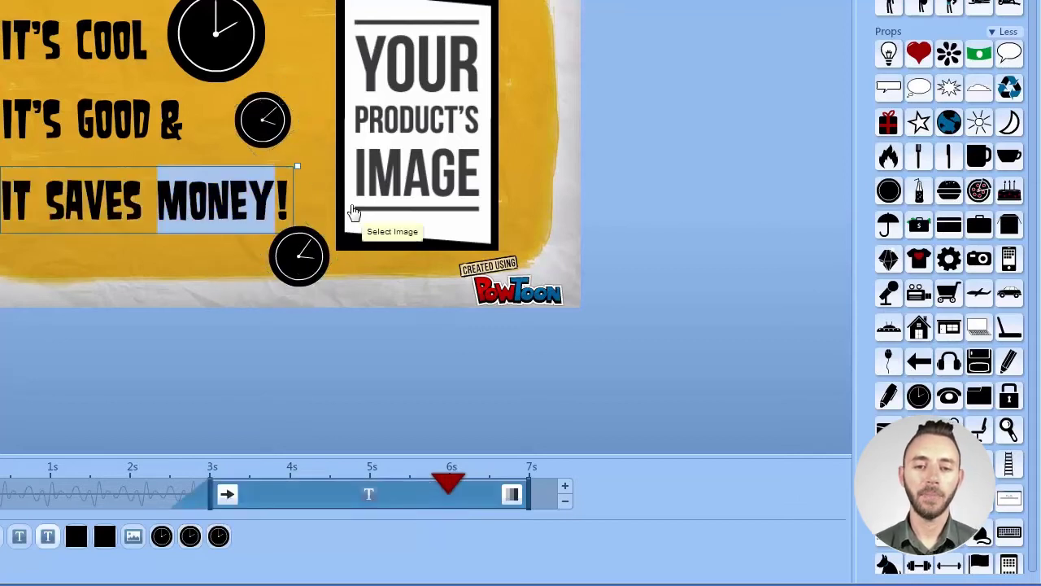
type("TIME")
left_click(323, 256)
left_click_drag(324, 256, 330, 214)
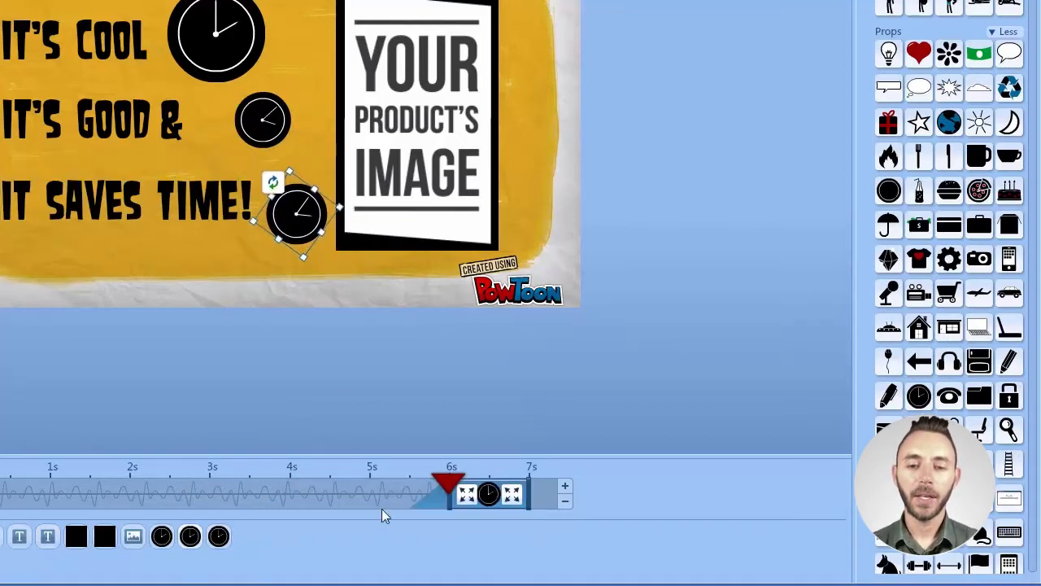
Step: Move the clocks to start at 3 seconds and extend the large clock to end at 5 seconds
left_click(115, 131)
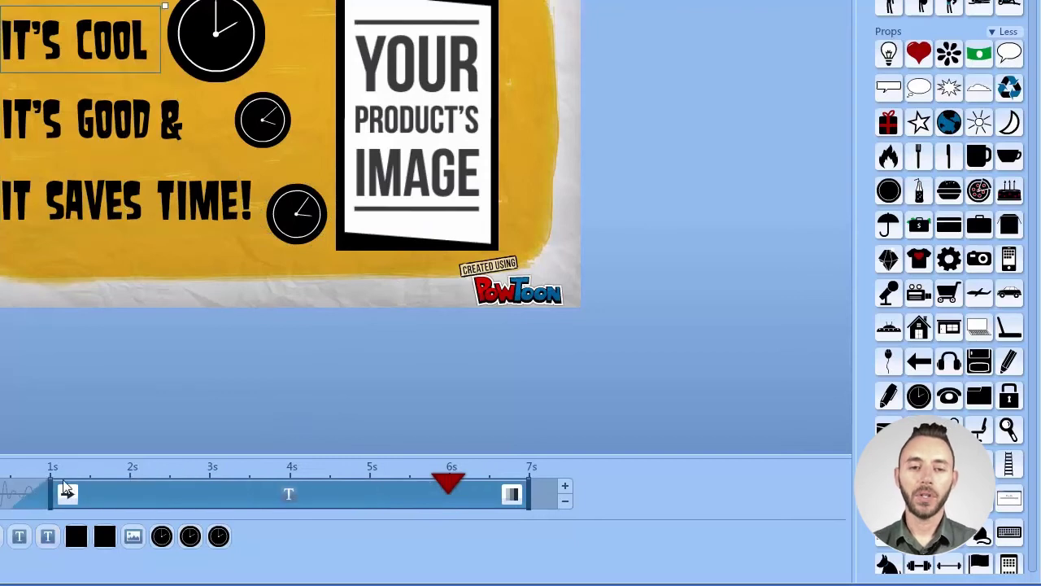
left_click(114, 213)
left_click(313, 226)
left_click_drag(485, 504, 213, 484)
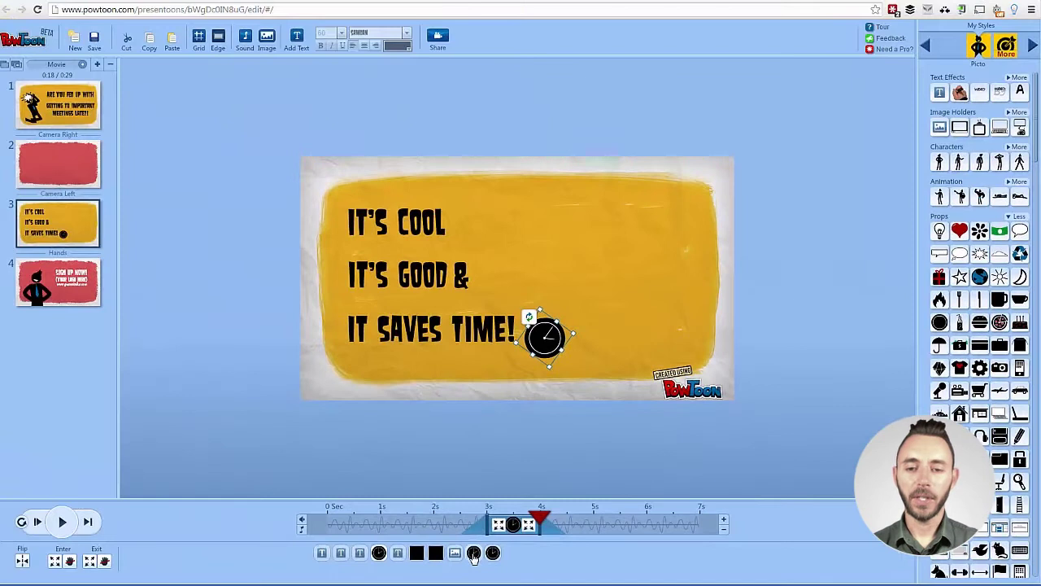
left_click(249, 539)
left_click(275, 539)
left_click_drag(529, 524, 582, 526)
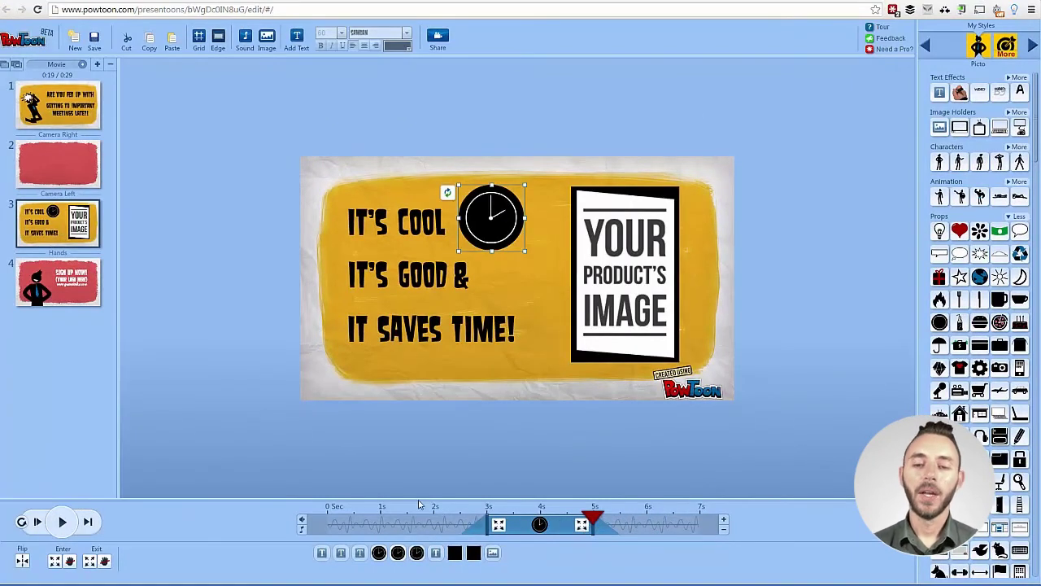
Step: Extend the display time of the third slide's clocks, with the large clock ending at about 6.5 seconds, and preview the slide
left_click(464, 506)
left_click_drag(465, 506, 513, 508)
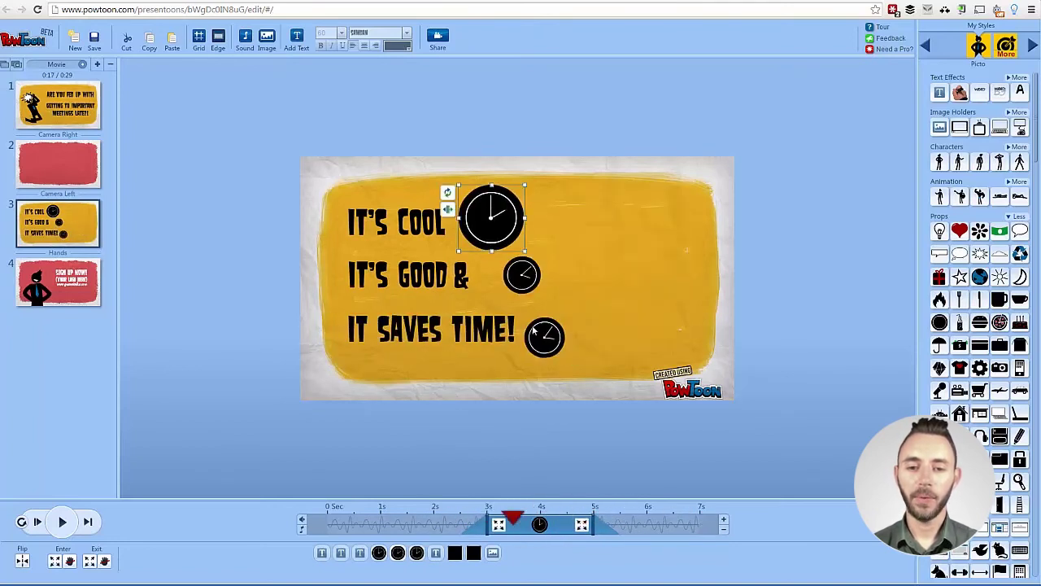
left_click(544, 335)
left_click(521, 275)
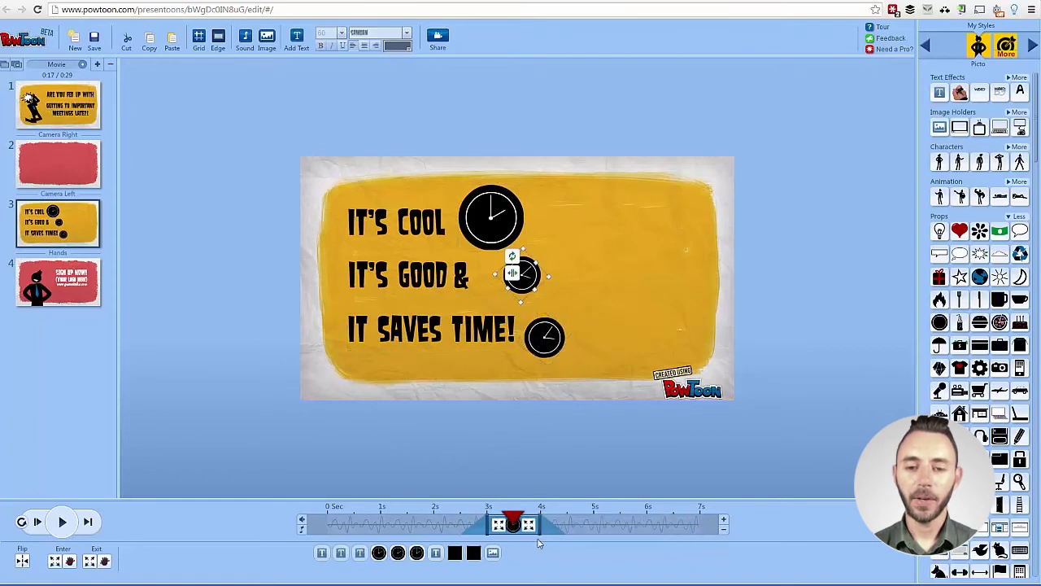
left_click(492, 216)
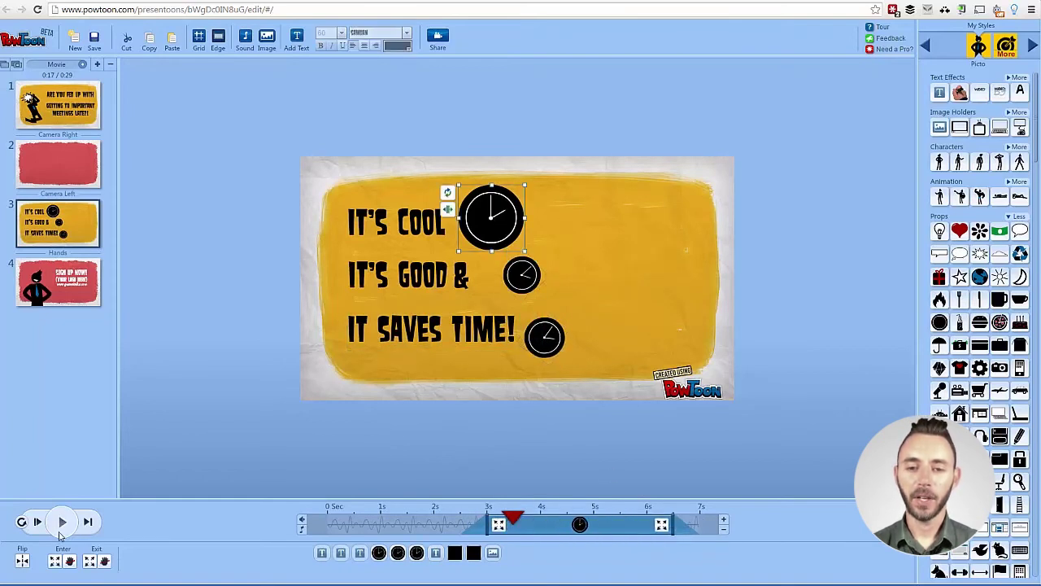
left_click(39, 525)
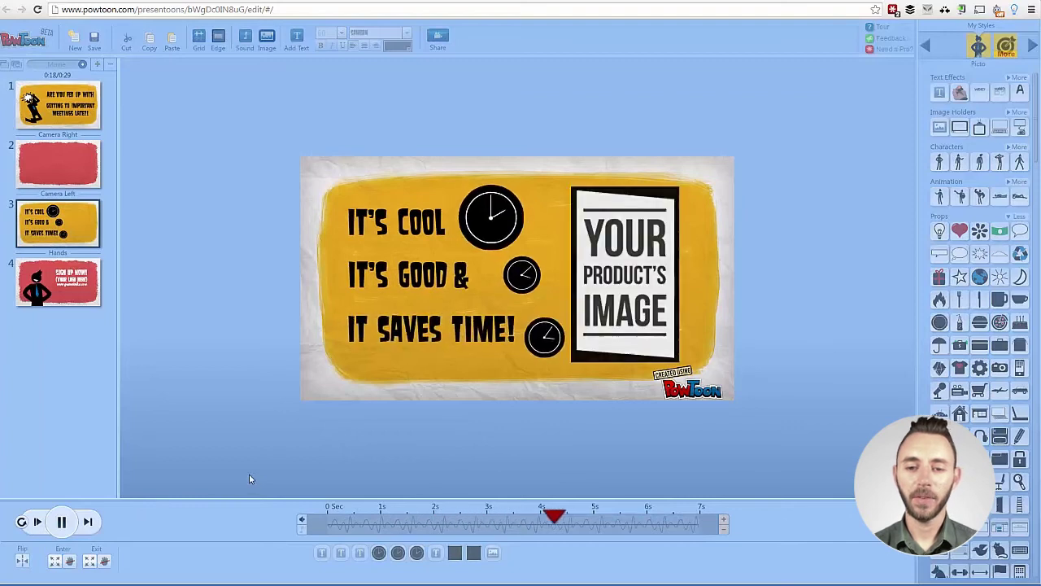
Step: On the fourth slide, change the "SIGN UP NOW!" heading to "PRE-ORDER NOW"
left_click(58, 283)
double_click(550, 231)
type("PRE-ORDER NOW")
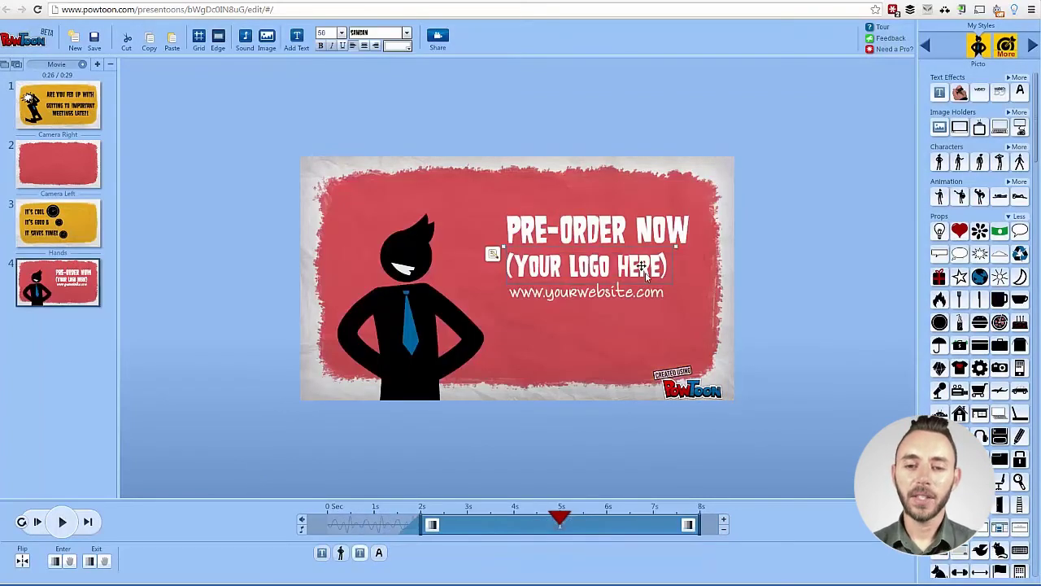
double_click(550, 291)
key("BackSpace")
key("BackSpace")
key("BackSpace")
key("BackSpace")
key("BackSpace")
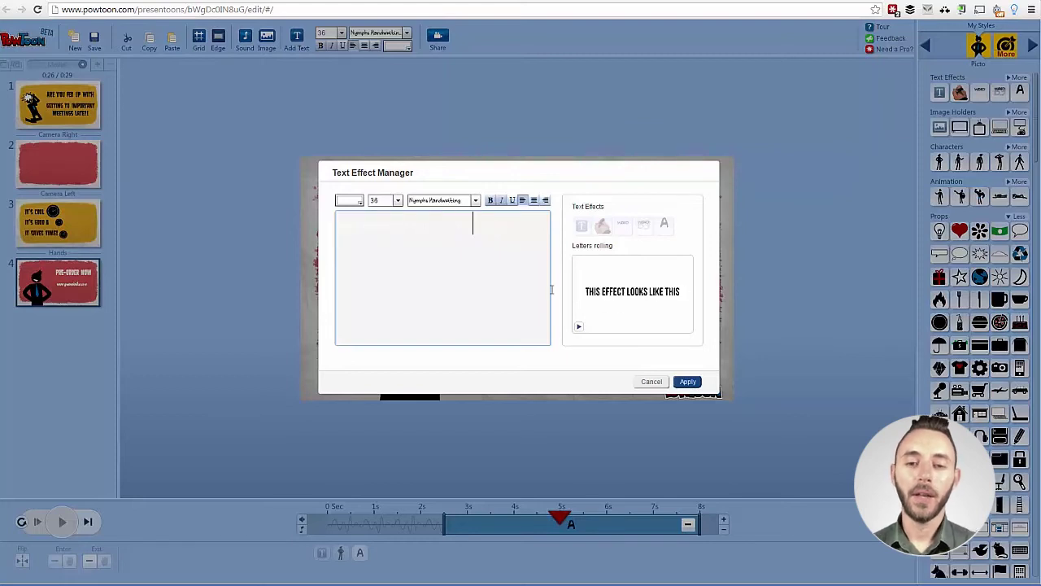
left_click(687, 381)
left_click_drag(614, 294, 615, 260)
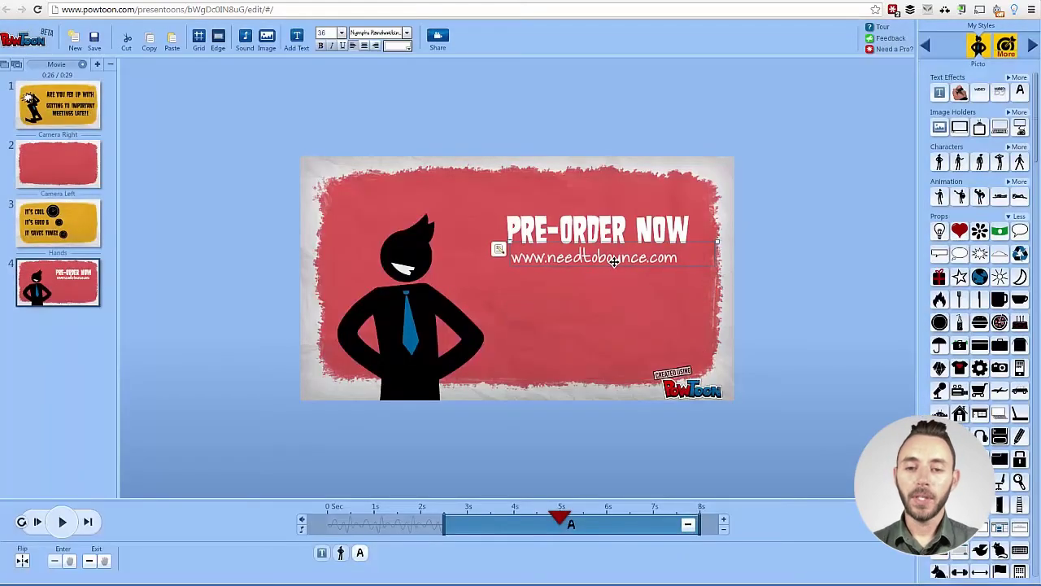
Step: Play the last slide, then return to 0 seconds on the first slide and play the whole movie
left_click(62, 521)
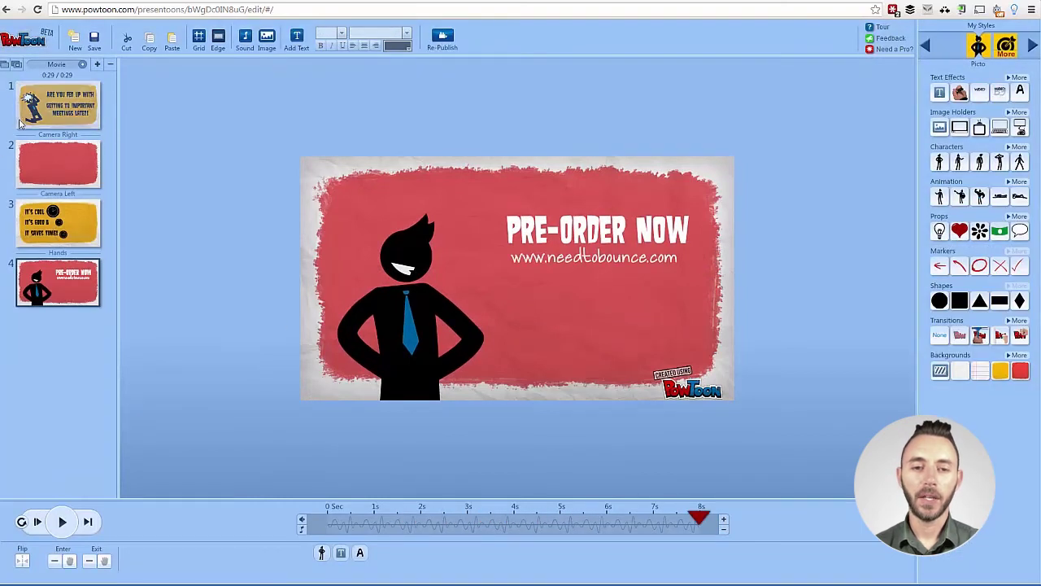
left_click(52, 105)
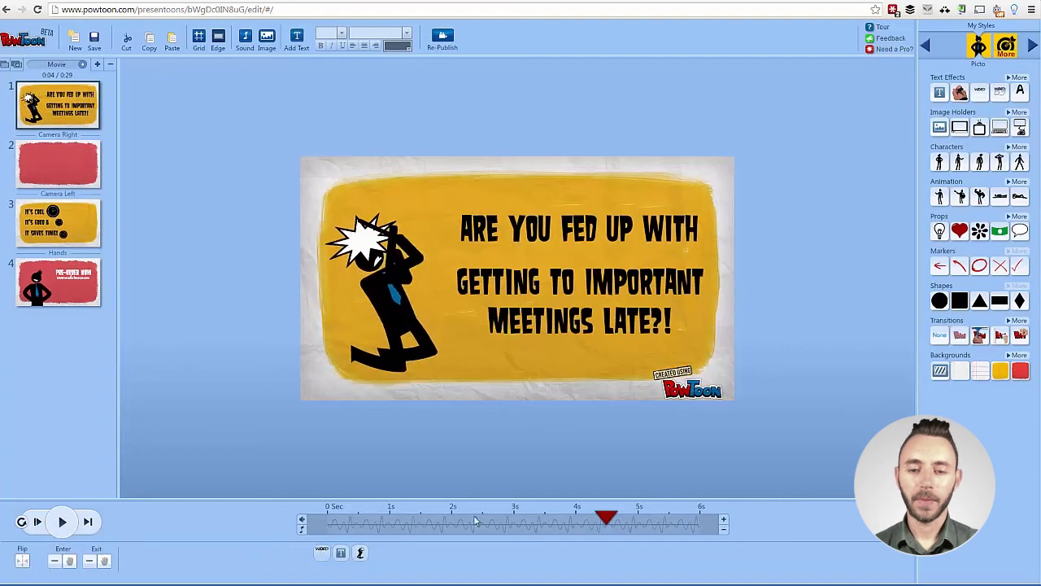
left_click_drag(476, 521, 327, 521)
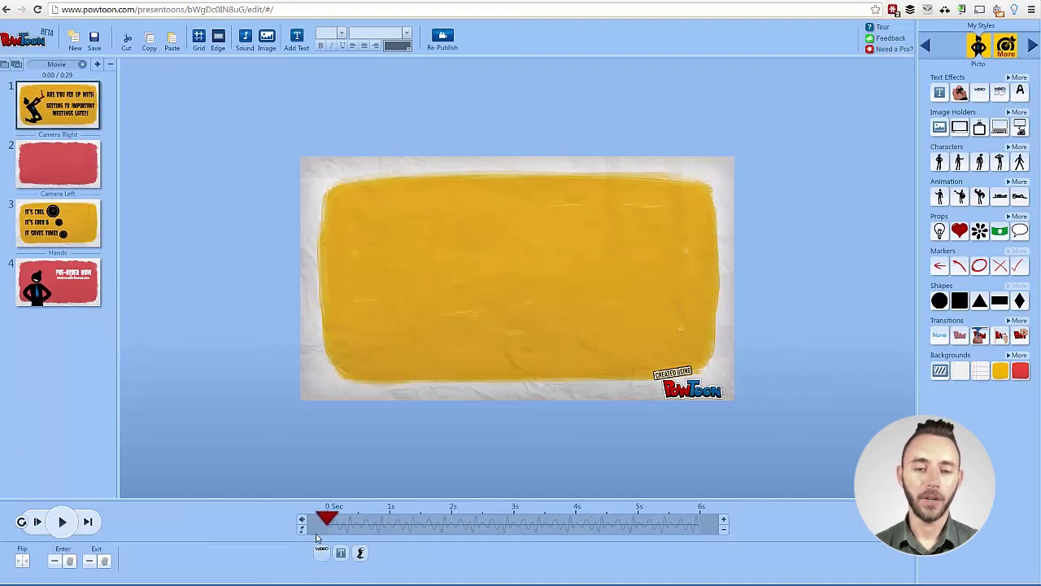
left_click(62, 523)
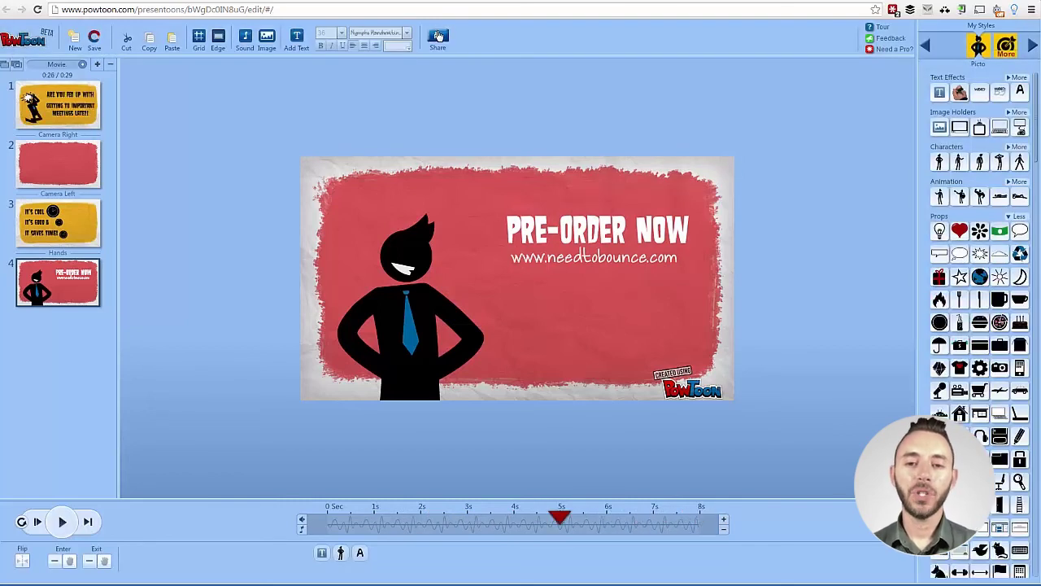
Step: Set up a video export that uploads to YouTube with the authorized account in Standard 480P quality
left_click(437, 35)
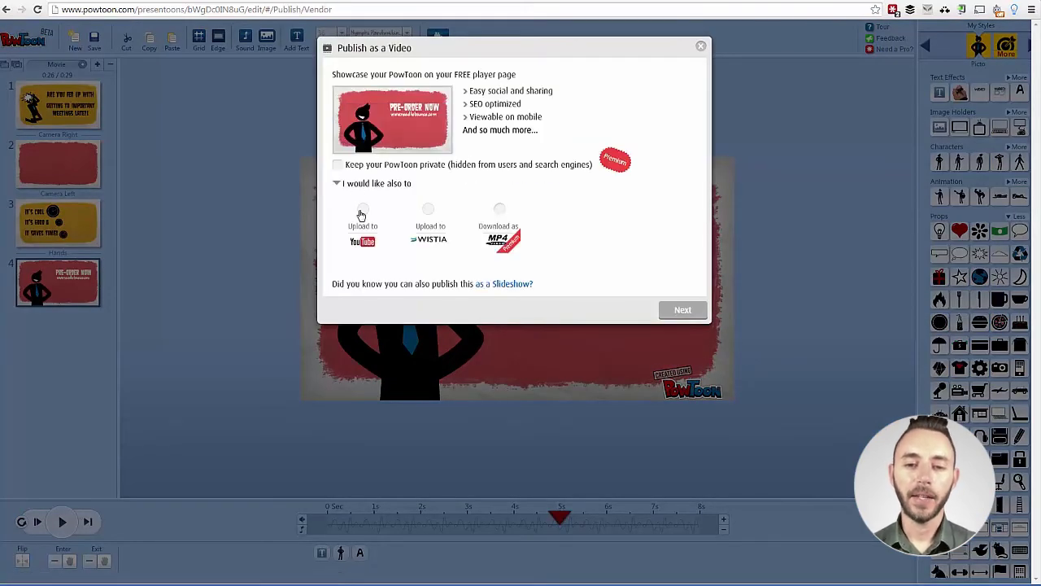
left_click(680, 311)
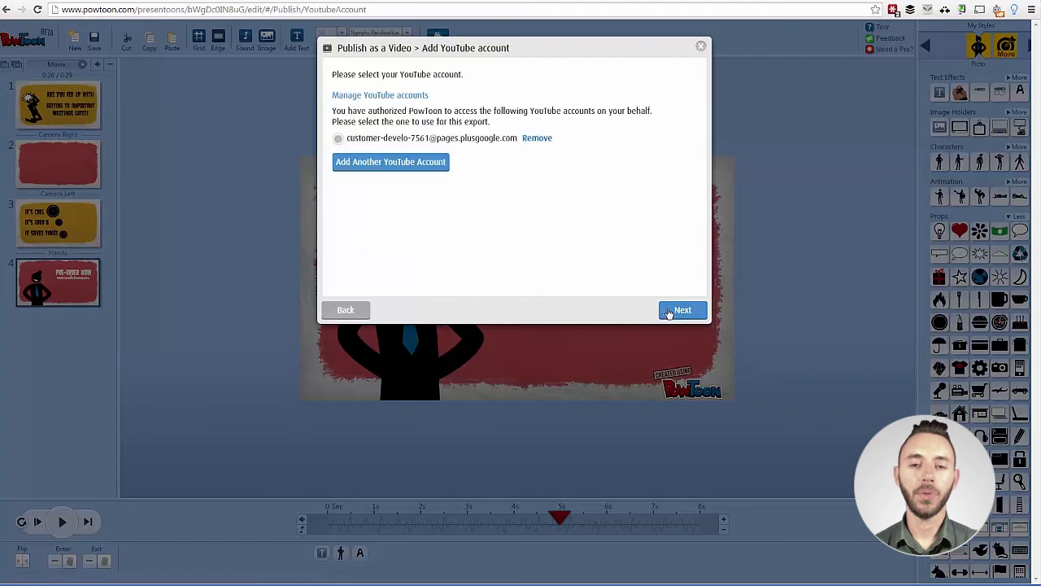
left_click(669, 310)
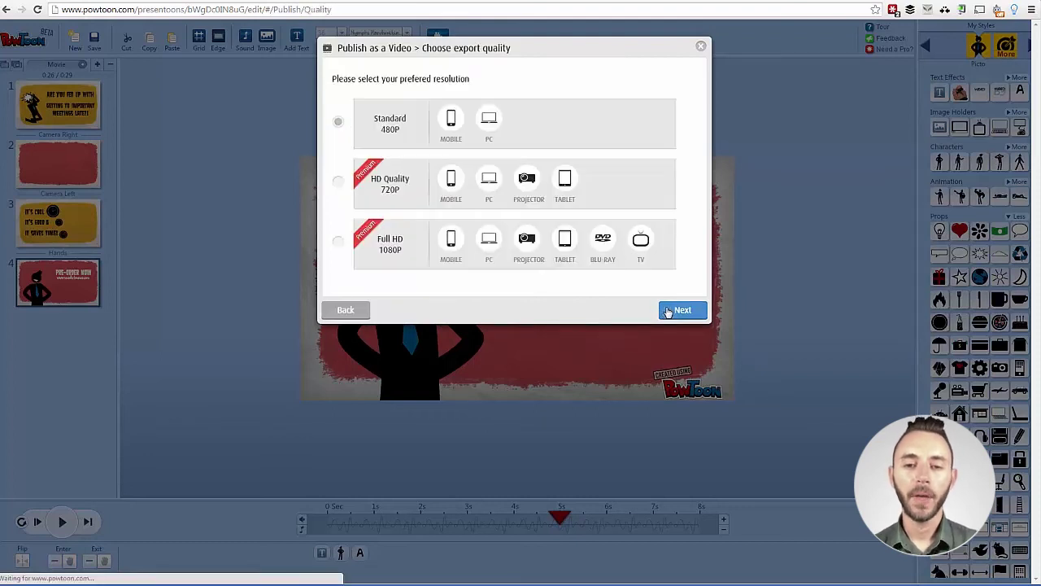
left_click(680, 310)
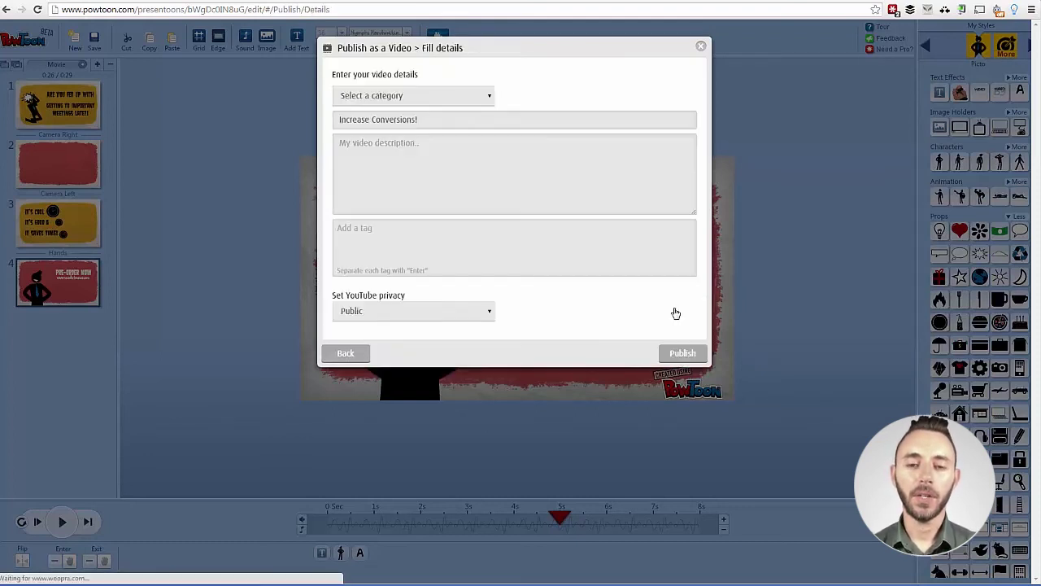
Step: Set the video category to Training and YouTube privacy to Unlisted, and publish the video
left_click(420, 98)
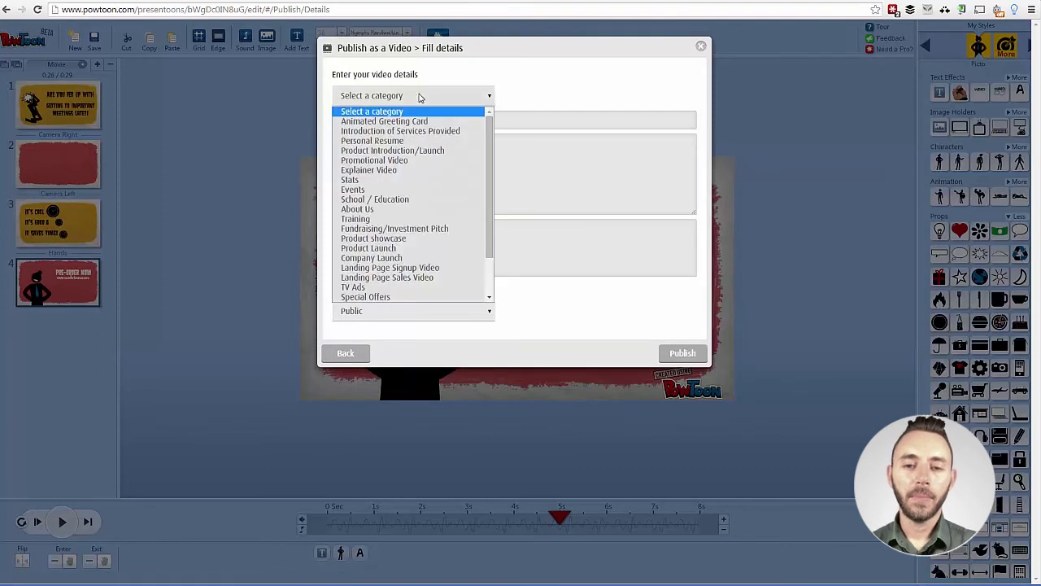
left_click(411, 219)
left_click(413, 314)
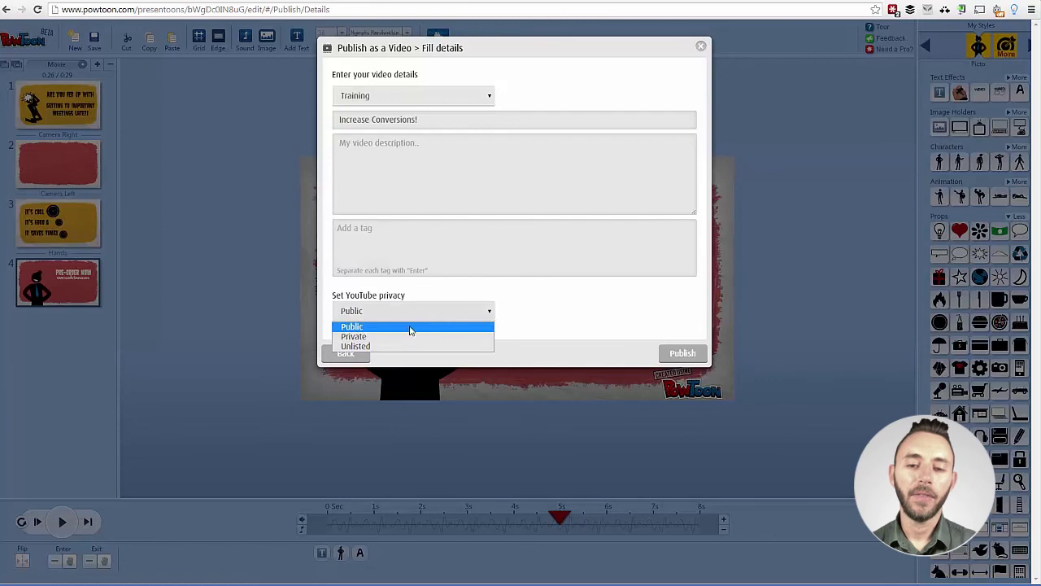
left_click(406, 345)
left_click(684, 354)
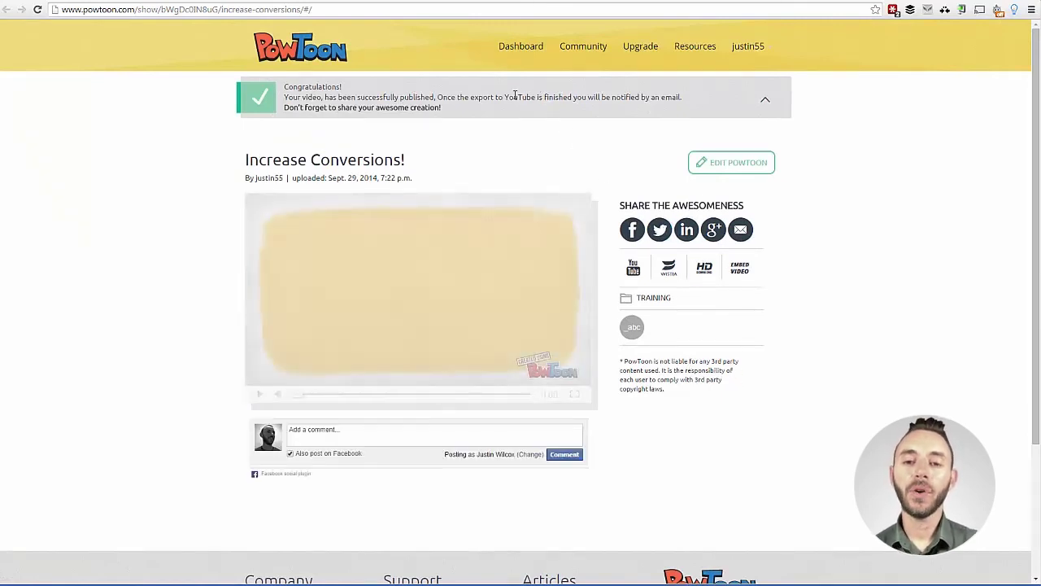
left_click_drag(504, 97, 697, 93)
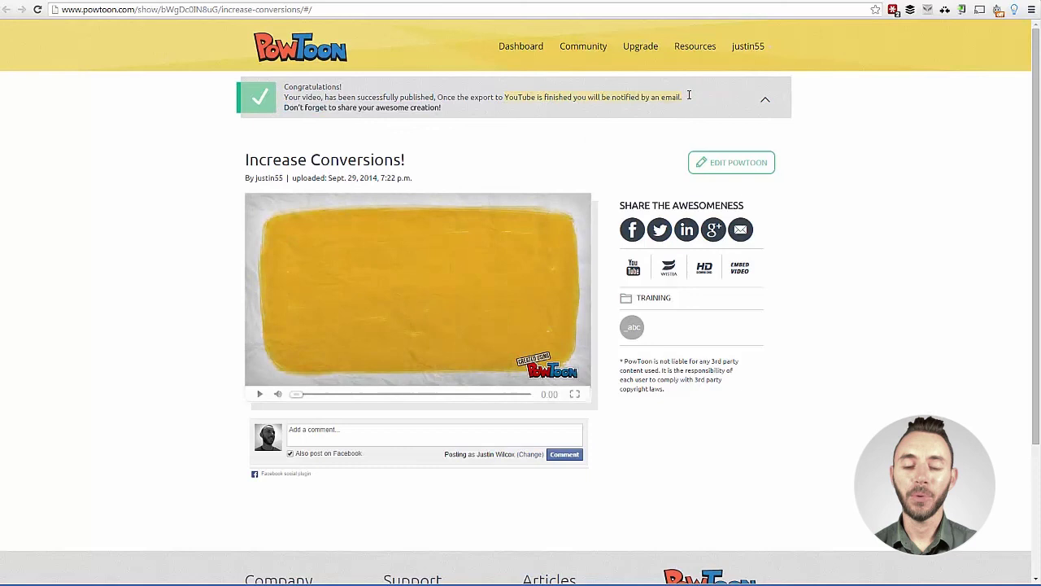